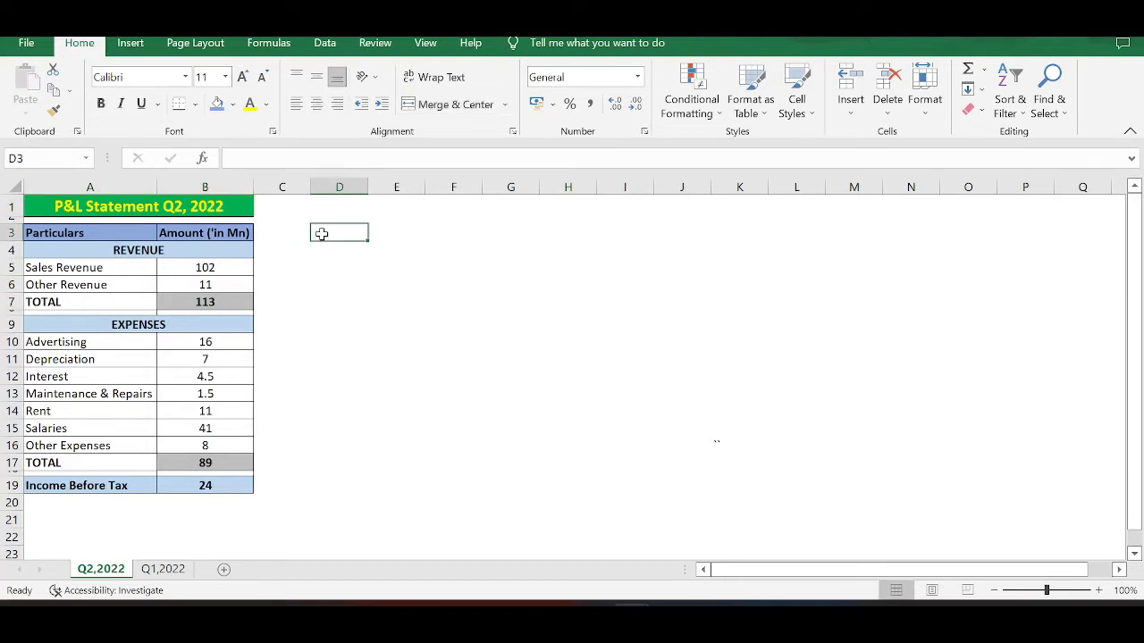
Step: Review the revenue and expense particulars in column A of the Q2 P&L statement
click(75, 187)
click(80, 272)
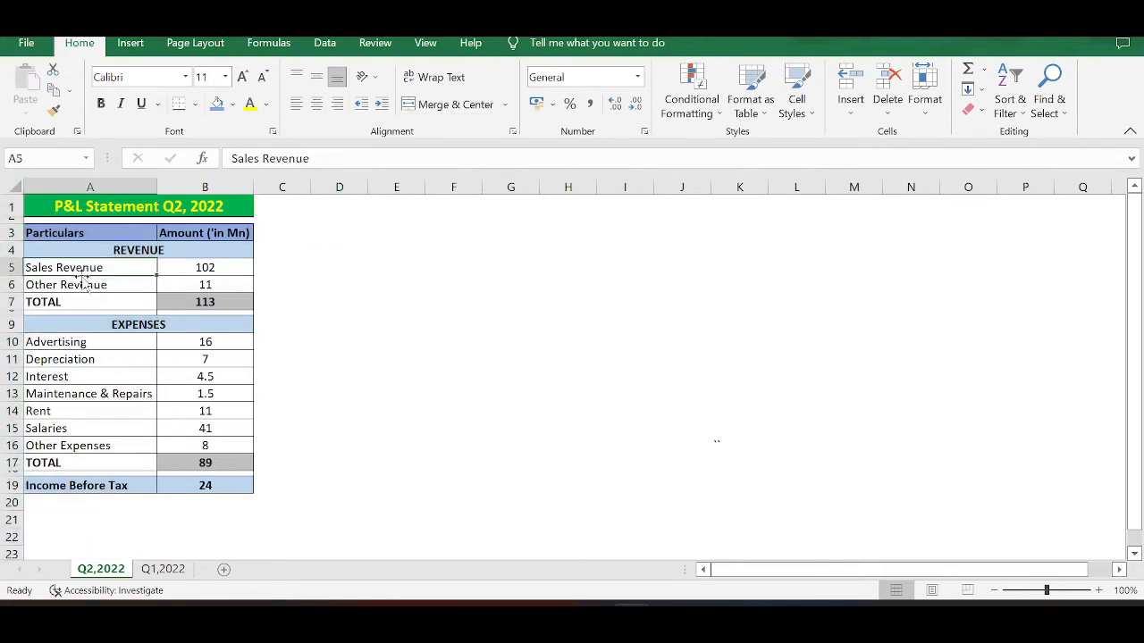
click(82, 286)
click(67, 344)
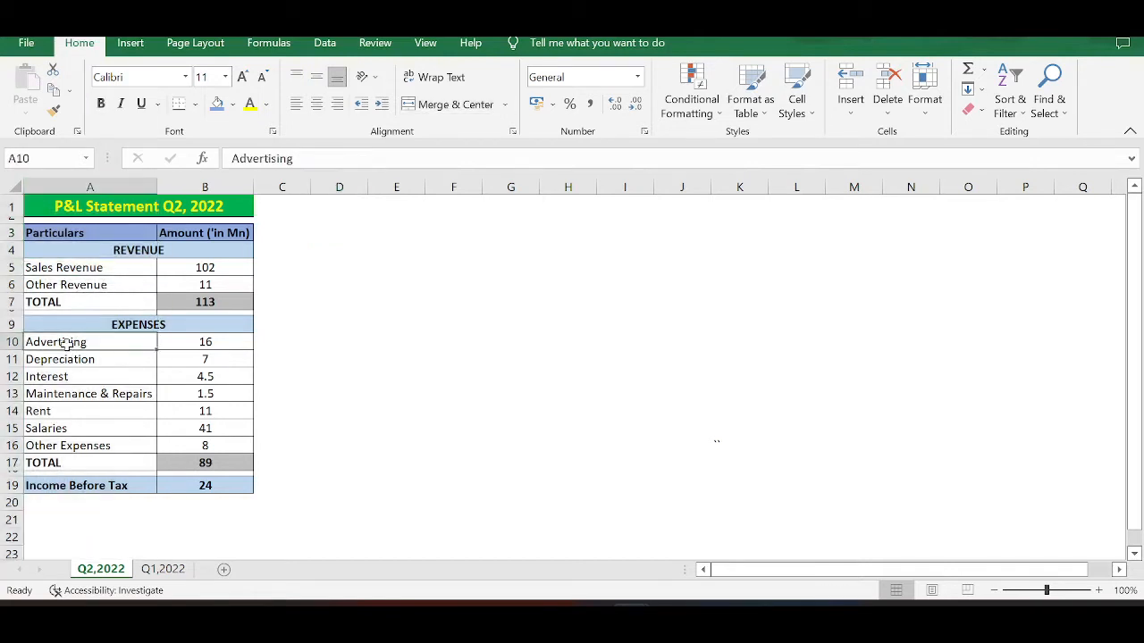
drag(67, 344, 77, 465)
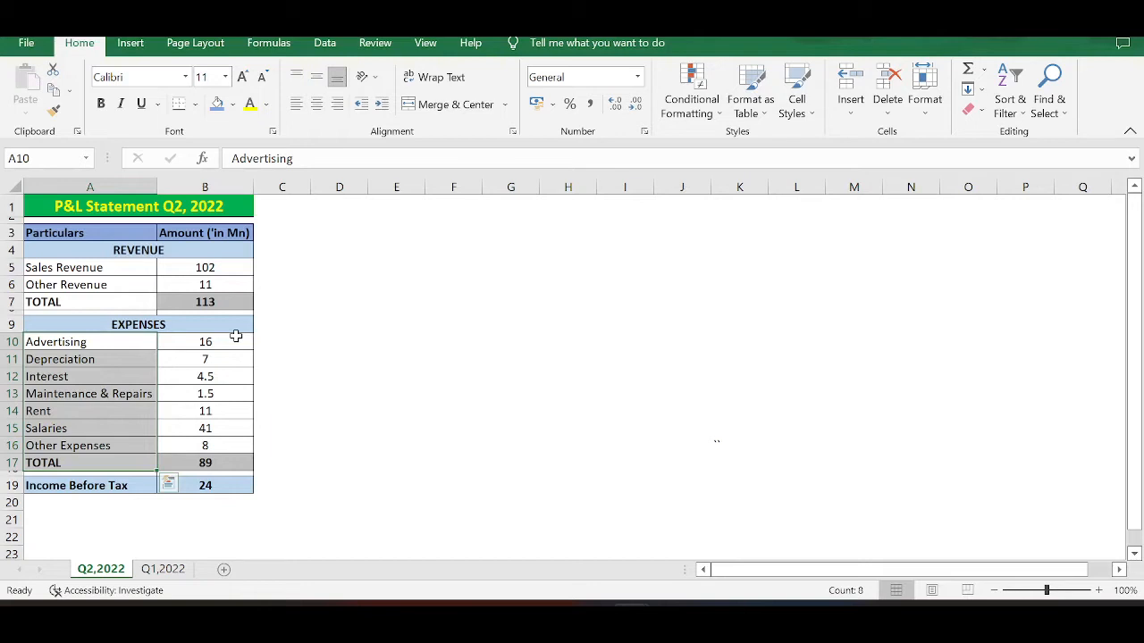
Step: In D5, enter a VLOOKUP that finds A5 in column A of the Q1,2022 sheet, with column index 1 and match type 0
click(320, 265)
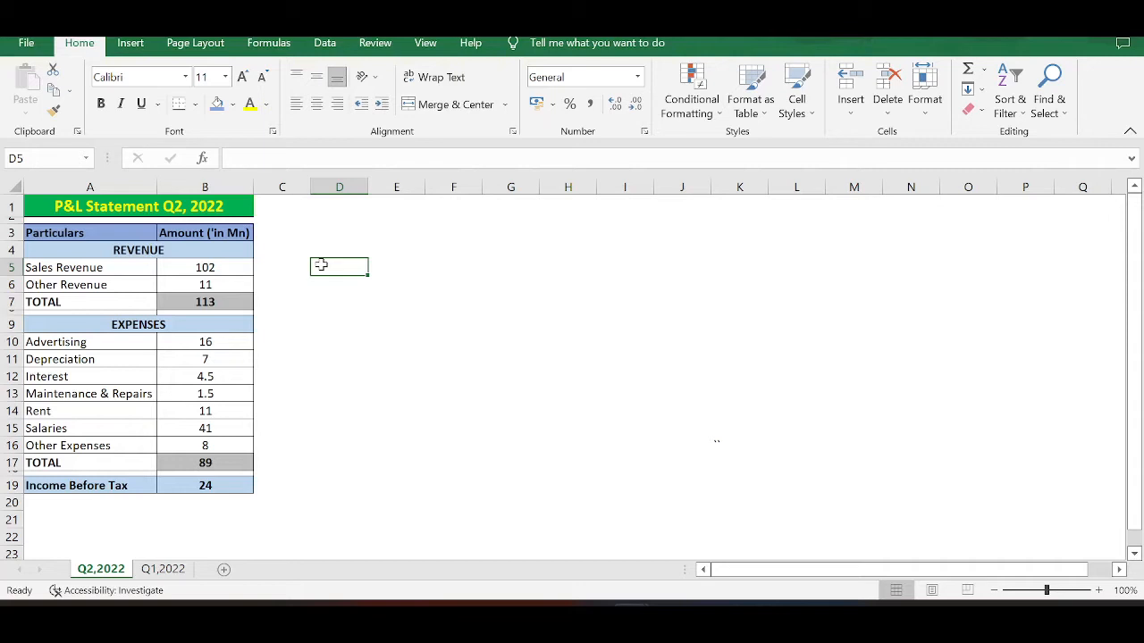
text(=vlookup)
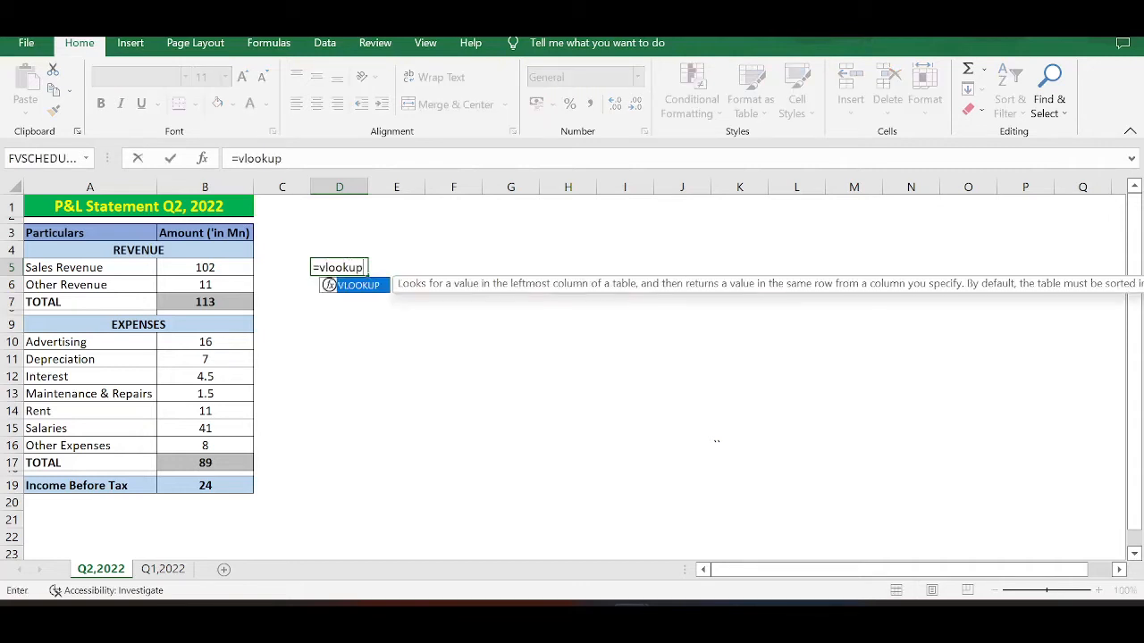
key(Tab)
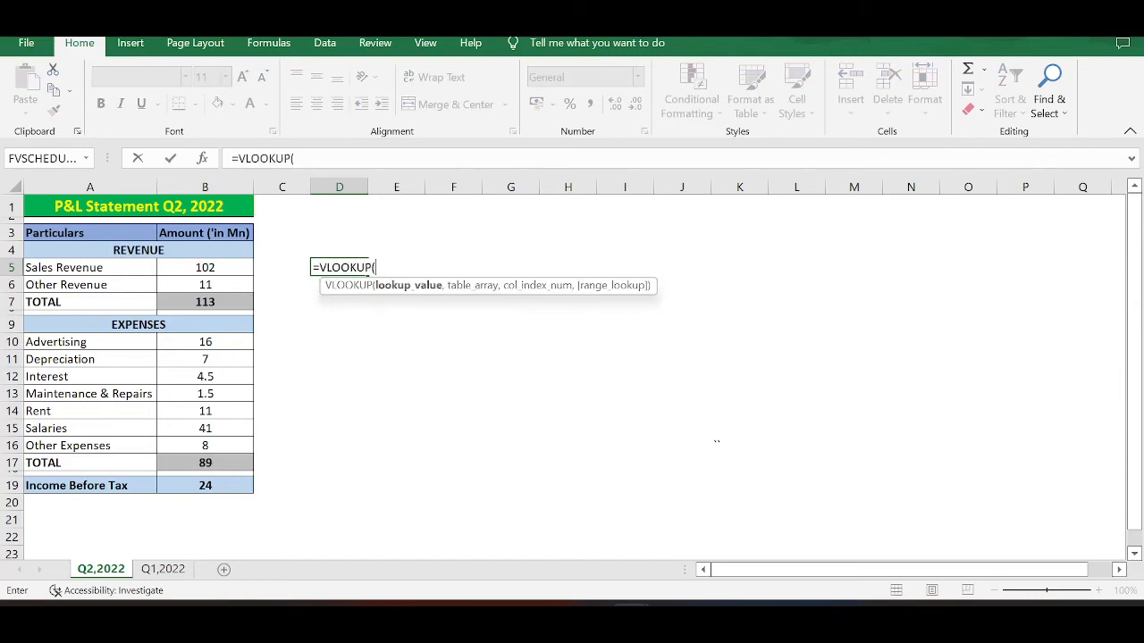
click(81, 267)
text(,)
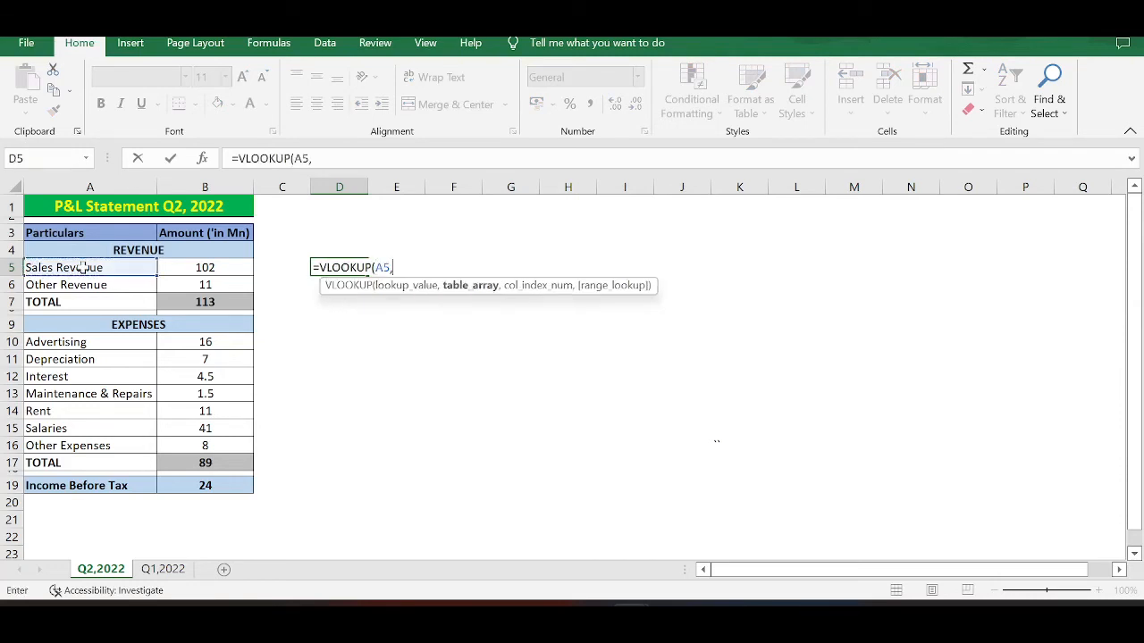
click(163, 569)
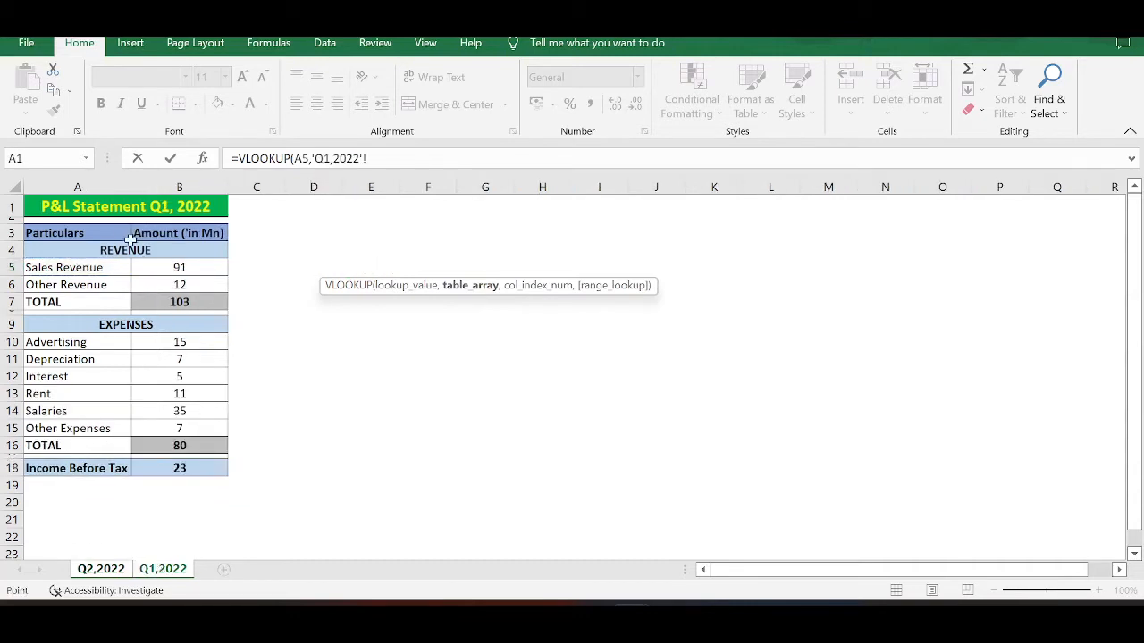
click(76, 184)
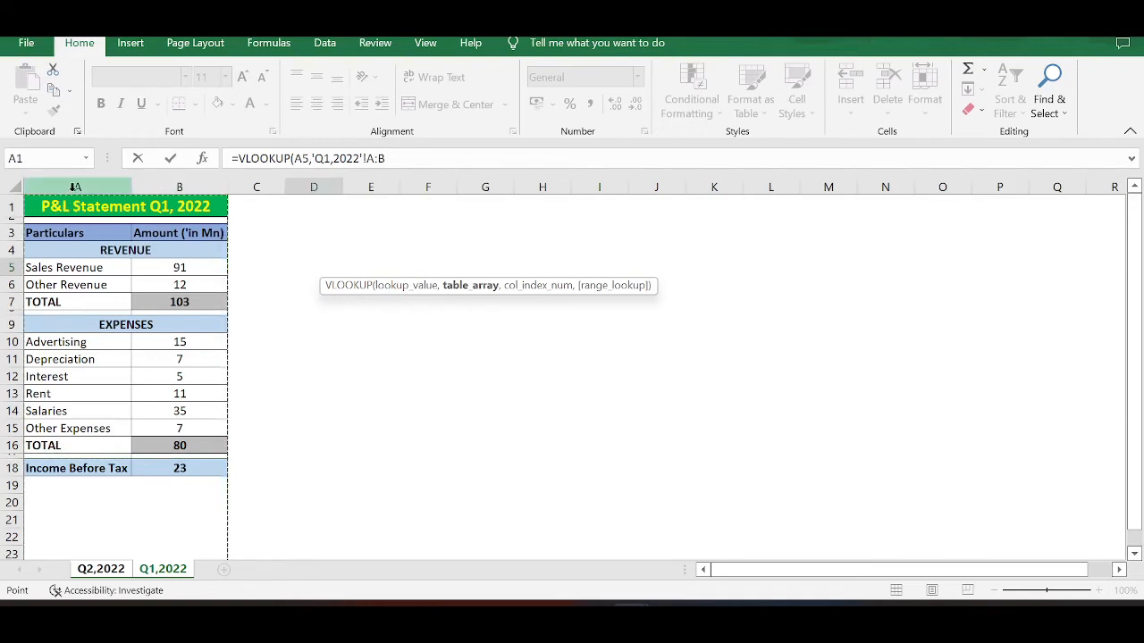
text(,)
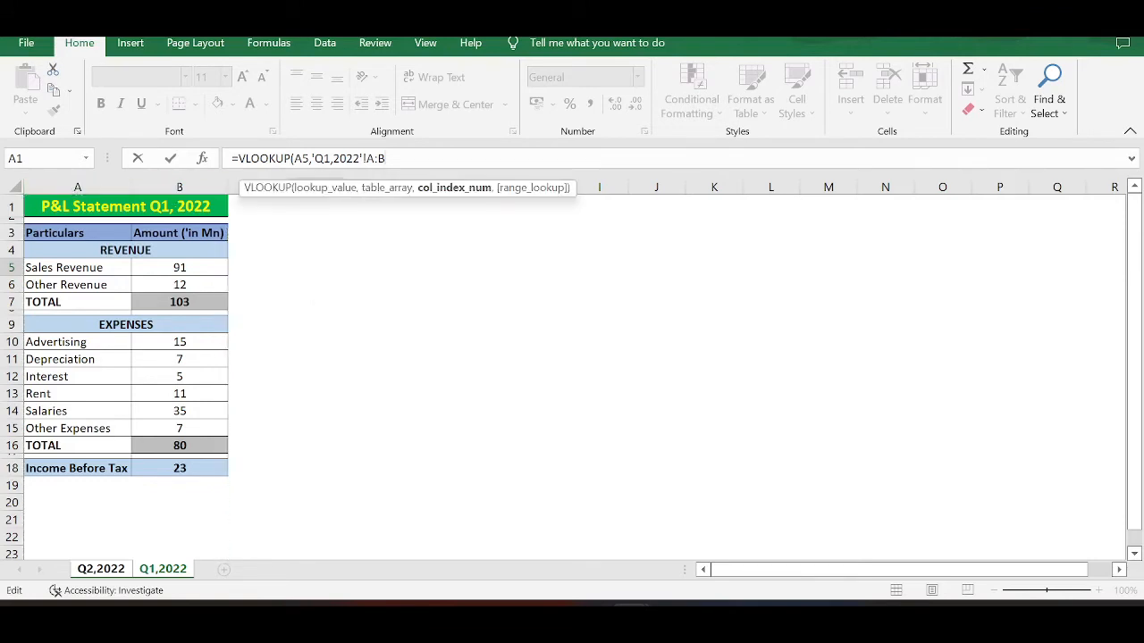
key(BackSpace)
text(A)
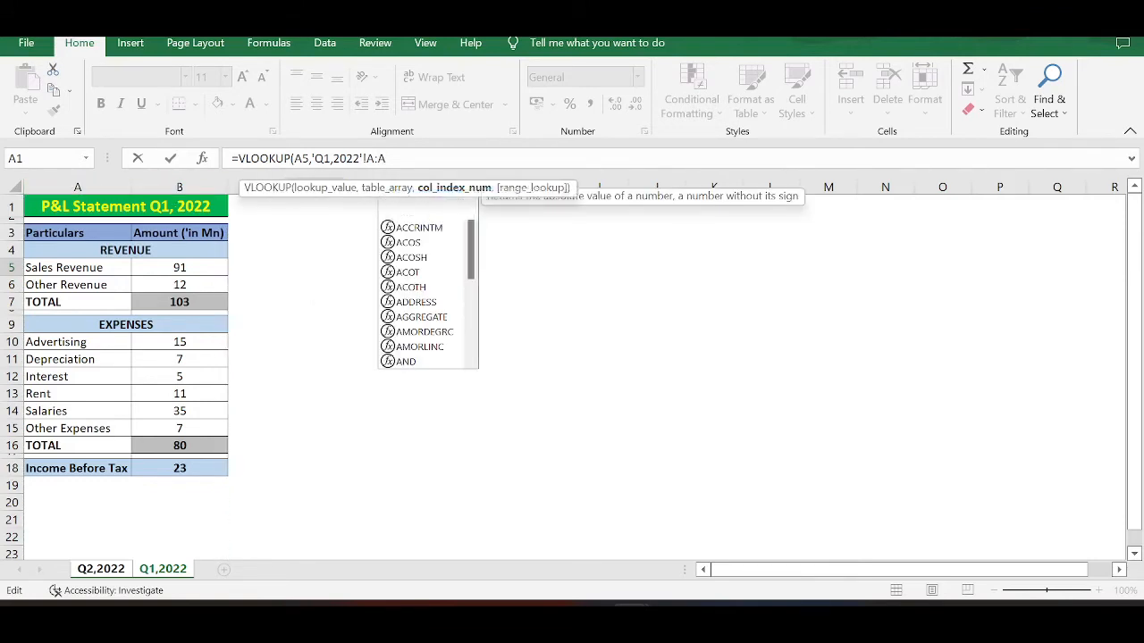
text(,1,0))
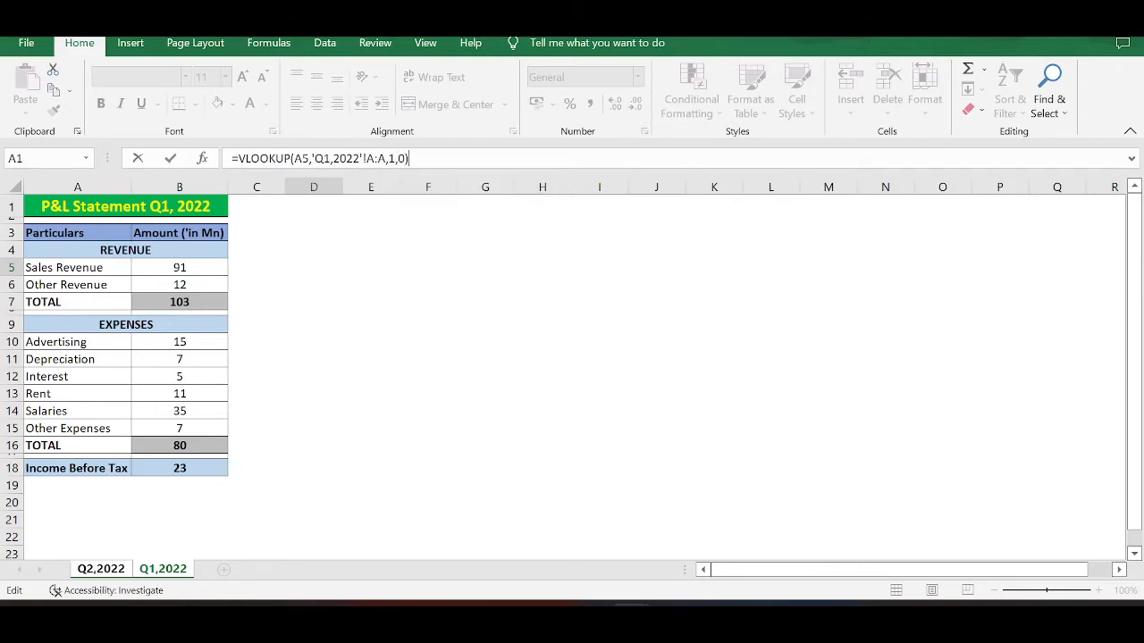
key(Return)
Step: Copy the VLOOKUP formula from D5 down to D19
click(340, 267)
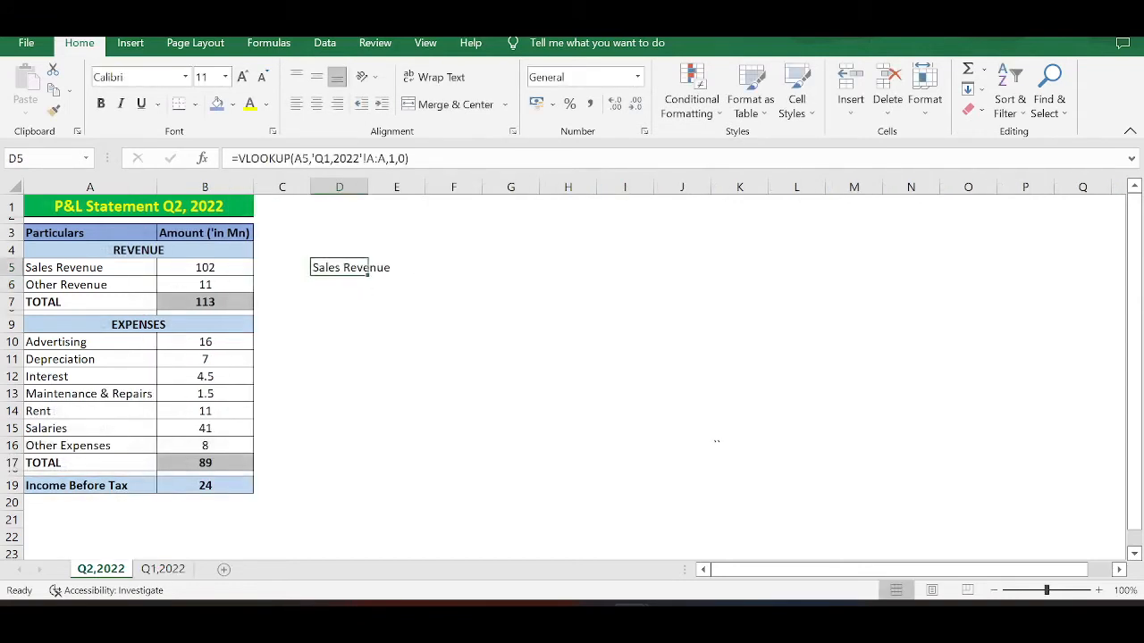
key(ctrl+c)
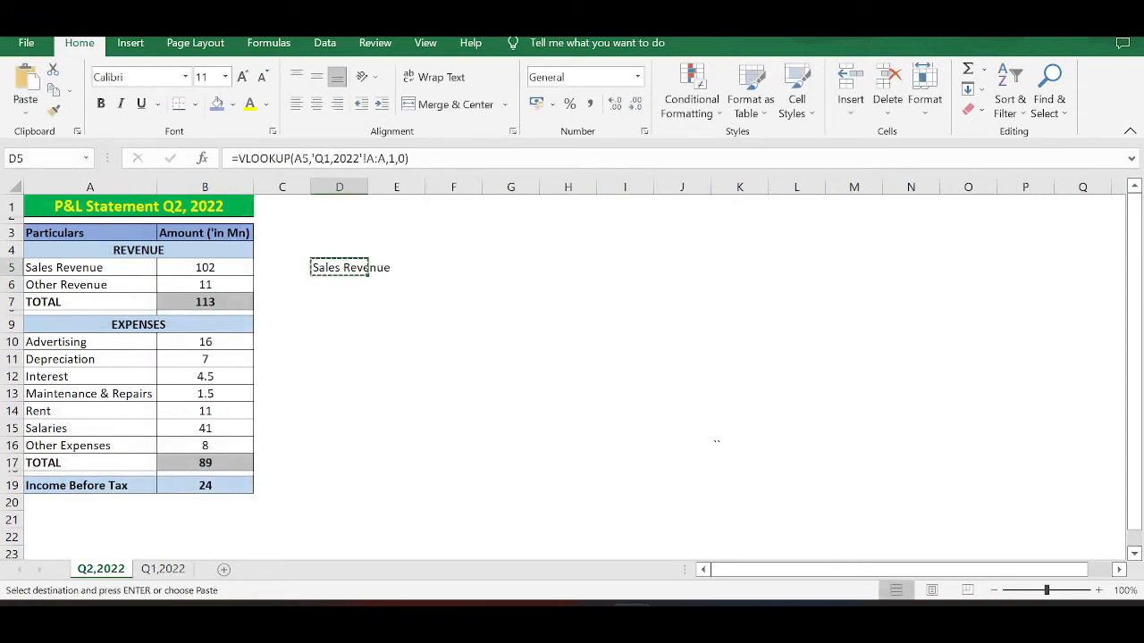
key(shift+Down)
key(shift+Down)
key(shift+Down)
key(shift+Down)
key(shift+Down)
key(shift+Down)
key(shift+Down)
key(shift+Down)
key(shift+Down)
key(shift+Down)
key(shift+Down)
key(shift+Down)
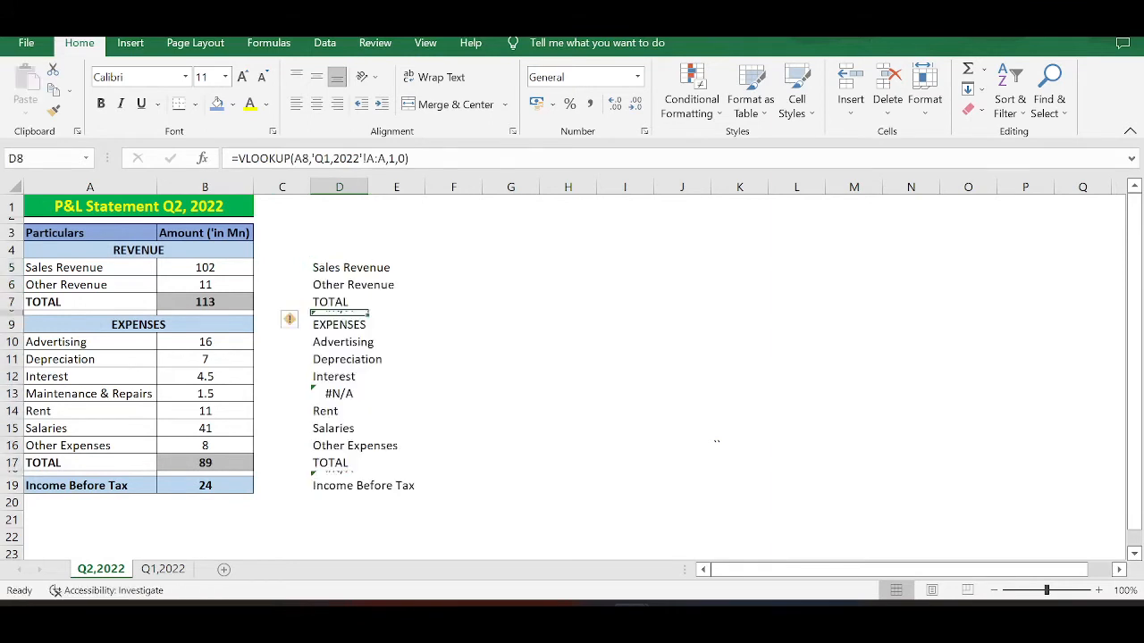
Step: Clear the copied lookup formulas from the blank spacer rows at D8 and D18
key(Up)
key(Down)
key(Down)
key(Up)
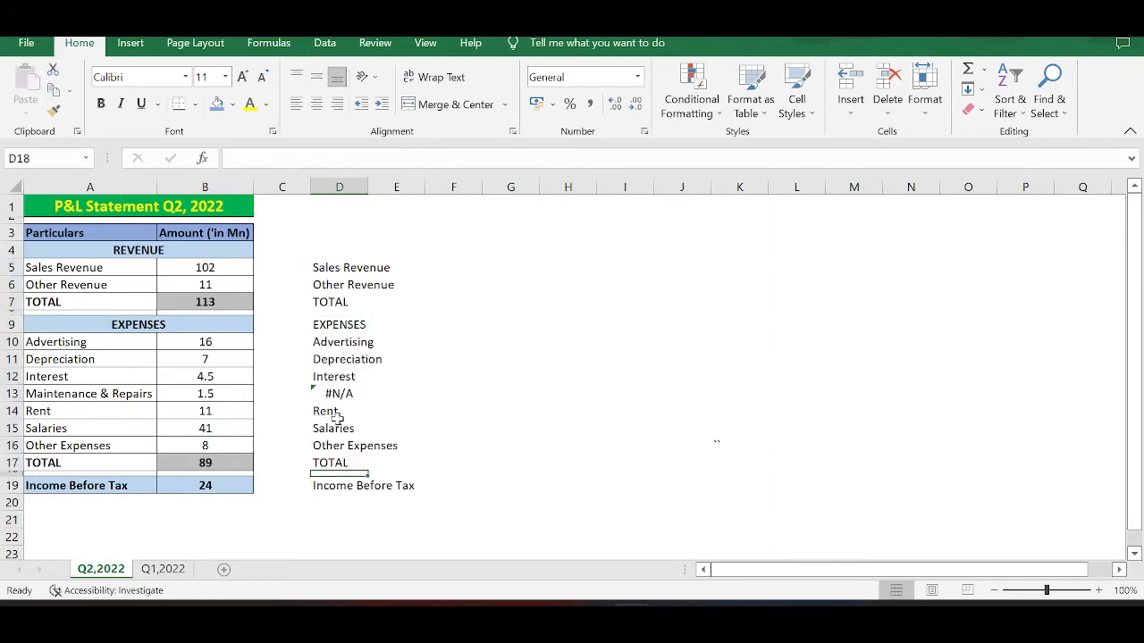
Step: Check the Q1,2022 sheet for the Maintenance & Repairs item, and autofit column D of Q2,2022 to its contents
click(118, 399)
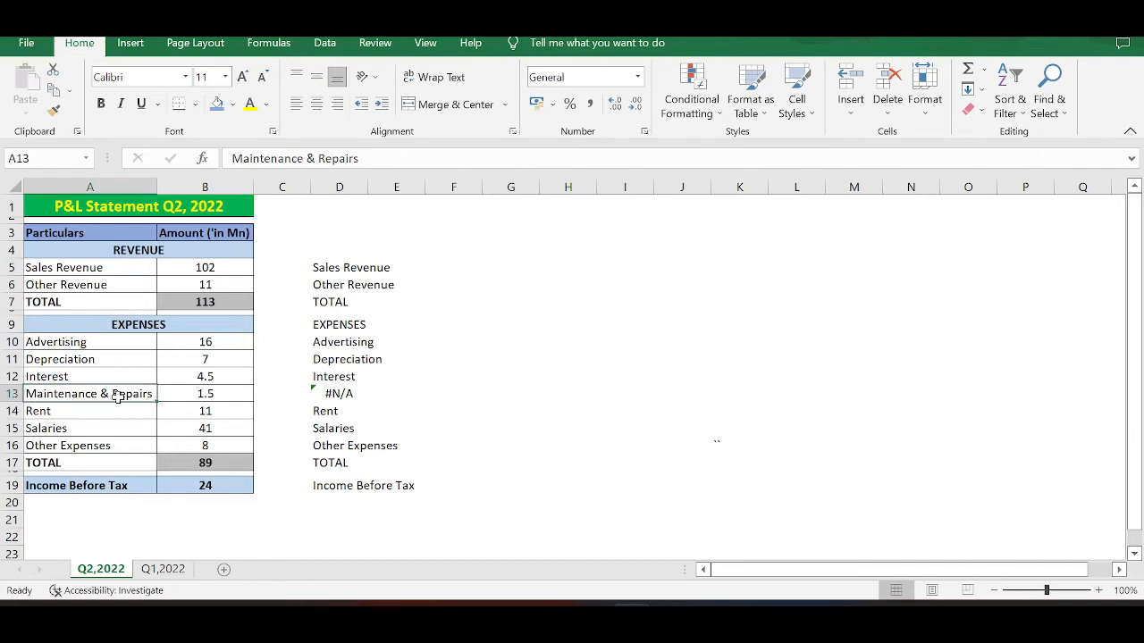
click(163, 569)
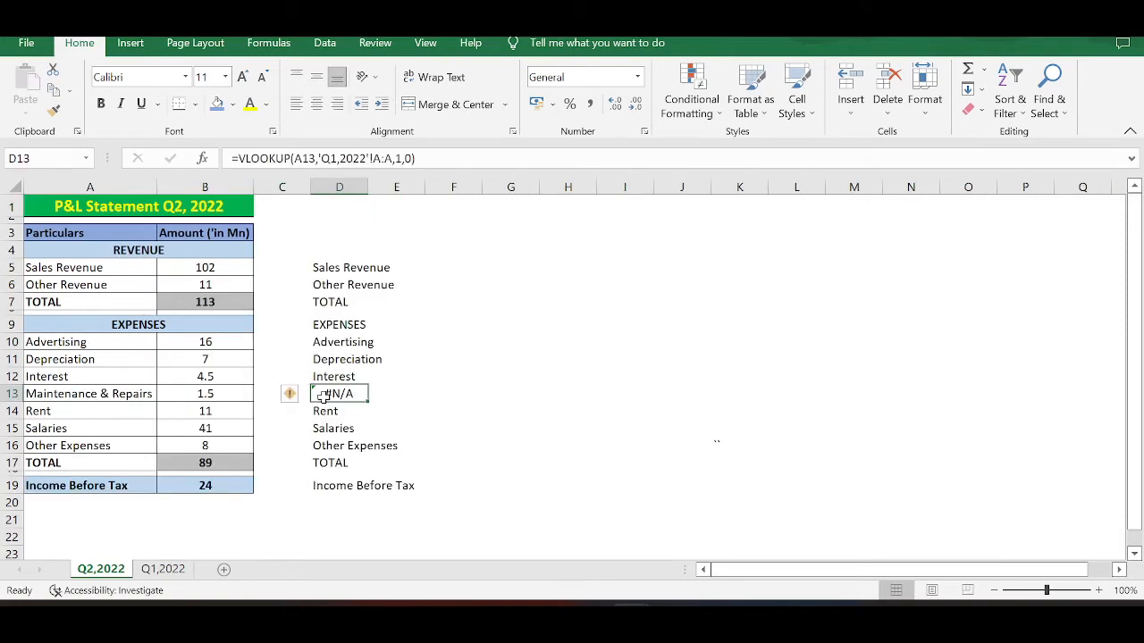
key(ctrl+Up)
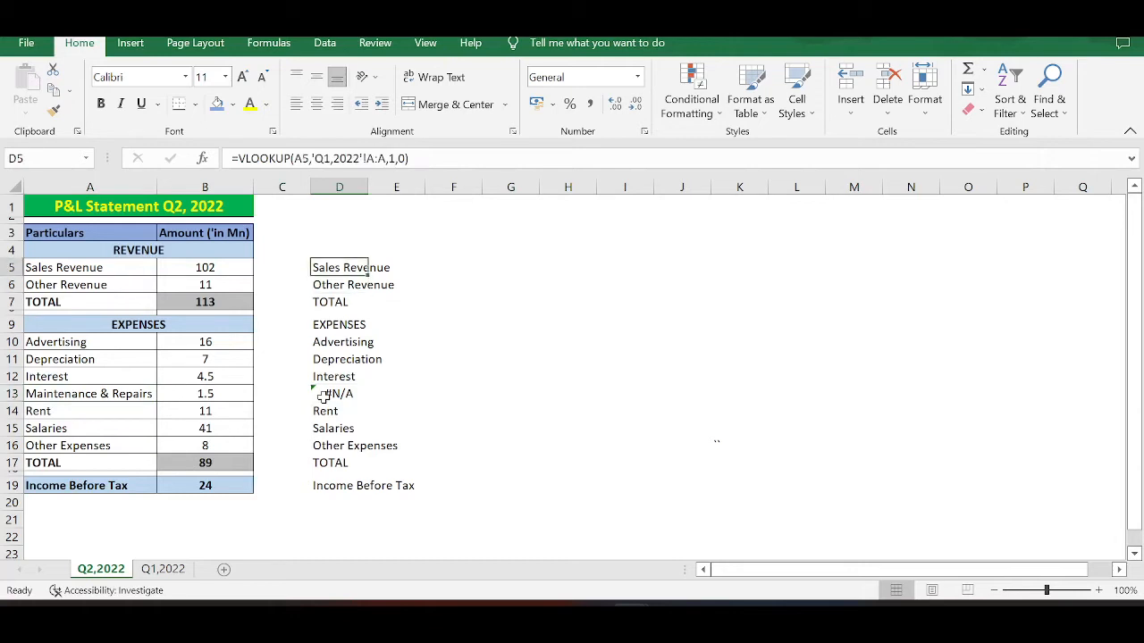
double_click(368, 190)
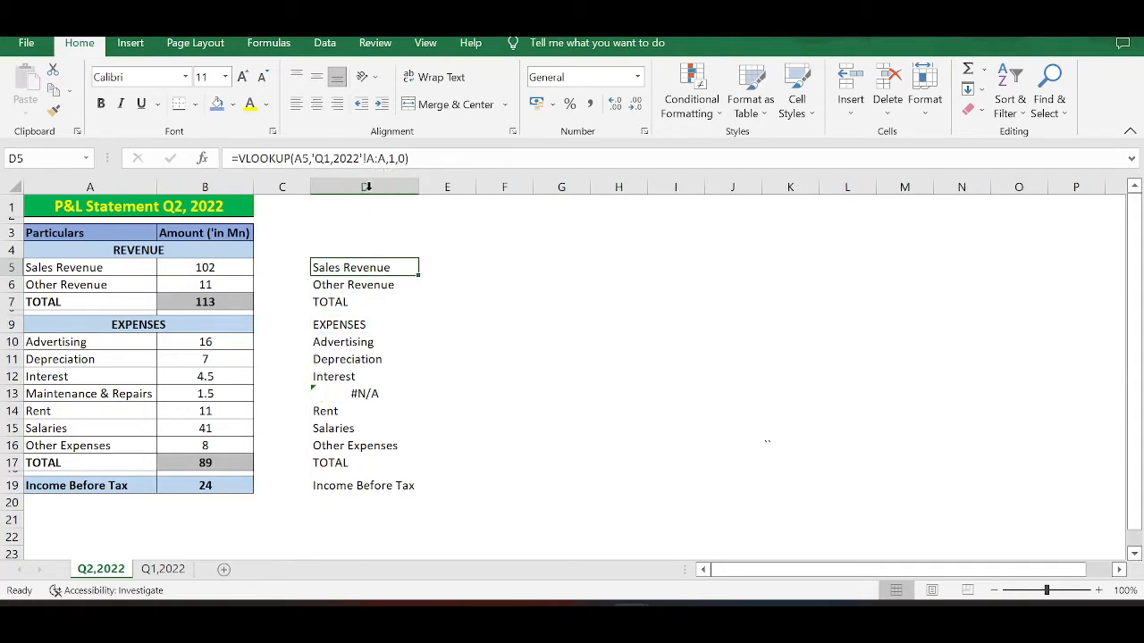
Step: Begin an INDEX formula in E5 of Q2,2022 with the array set to column B of the Q1,2022 sheet
click(440, 266)
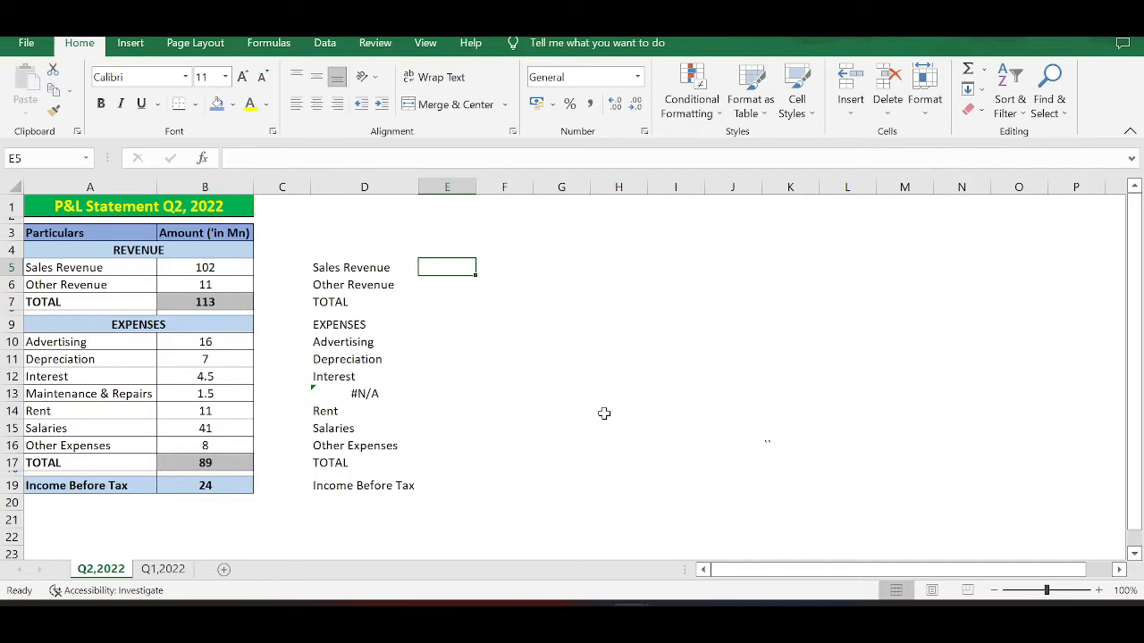
text(=index)
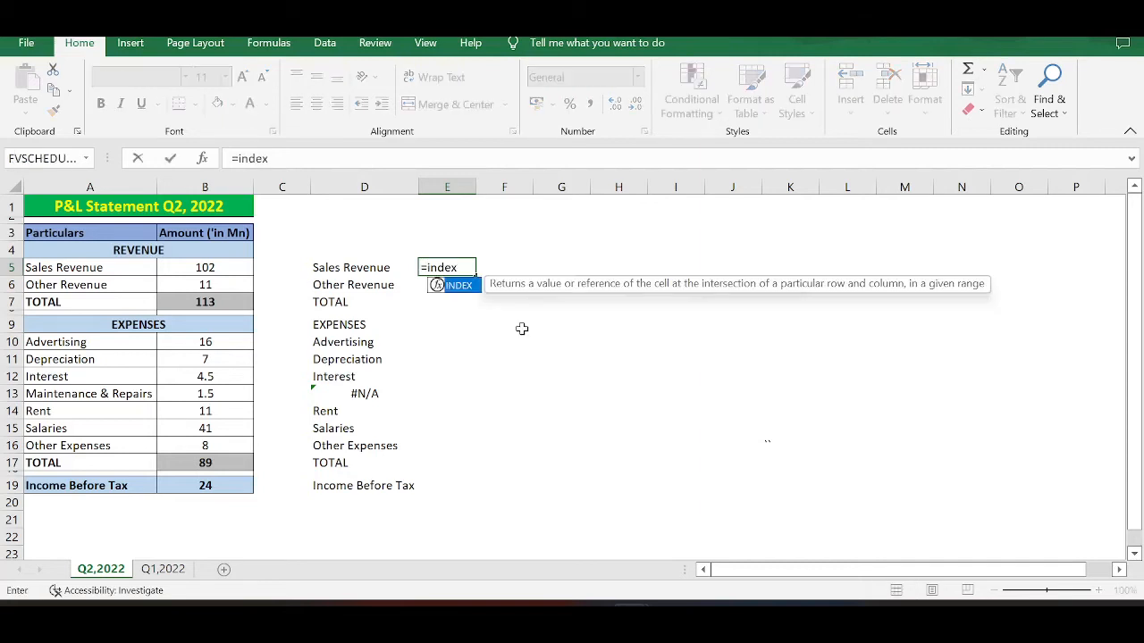
key(Tab)
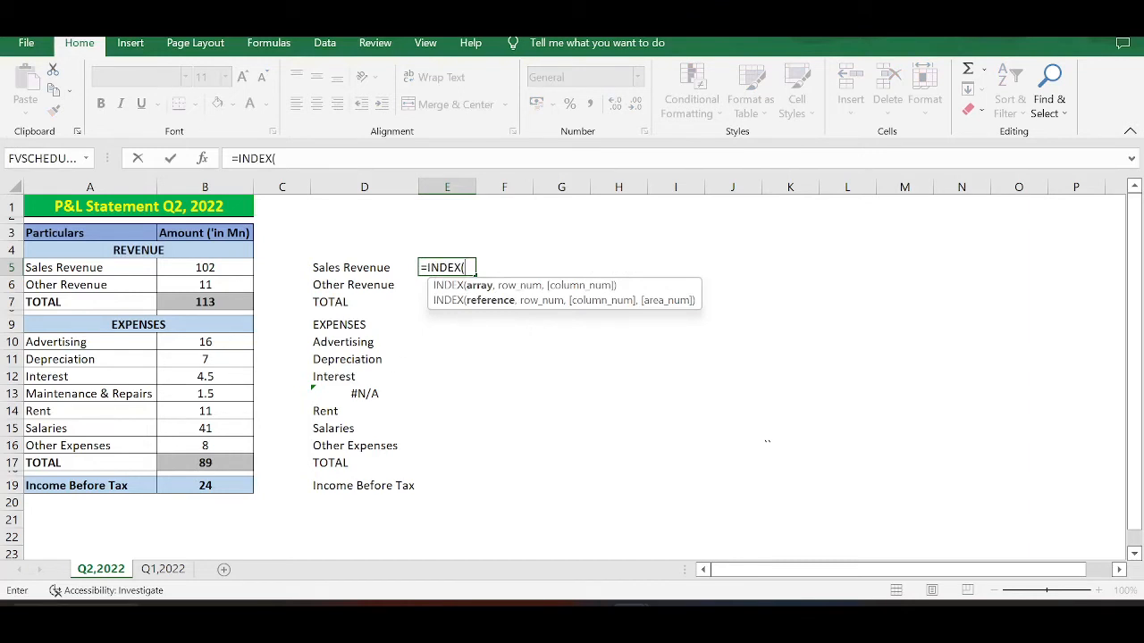
click(164, 570)
drag(179, 186, 77, 187)
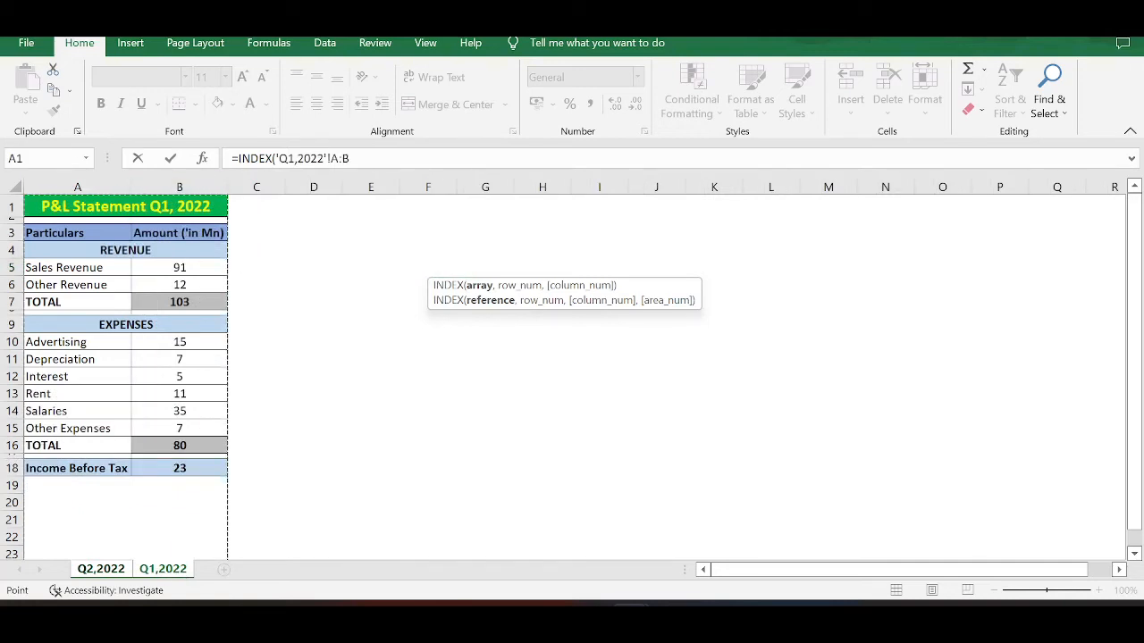
click(339, 158)
key(BackSpace)
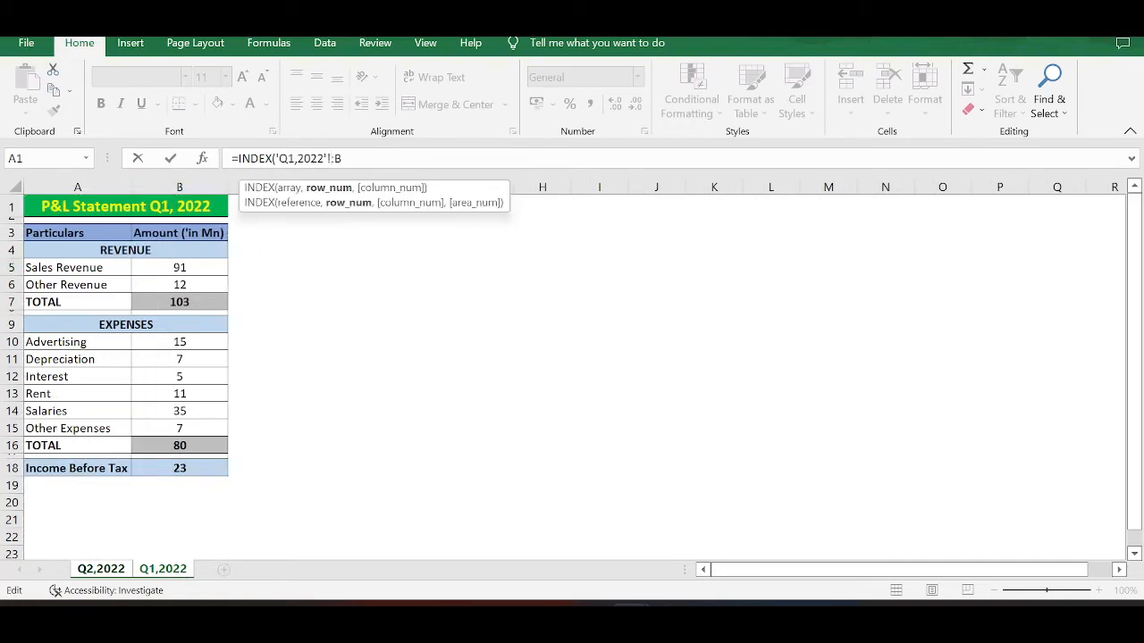
text(B)
key(End)
Step: Complete the INDEX formula with a MATCH of 'Q2,2022'!A5 against 'Q1,2022'!A:A, using match type 0
text(,MAC)
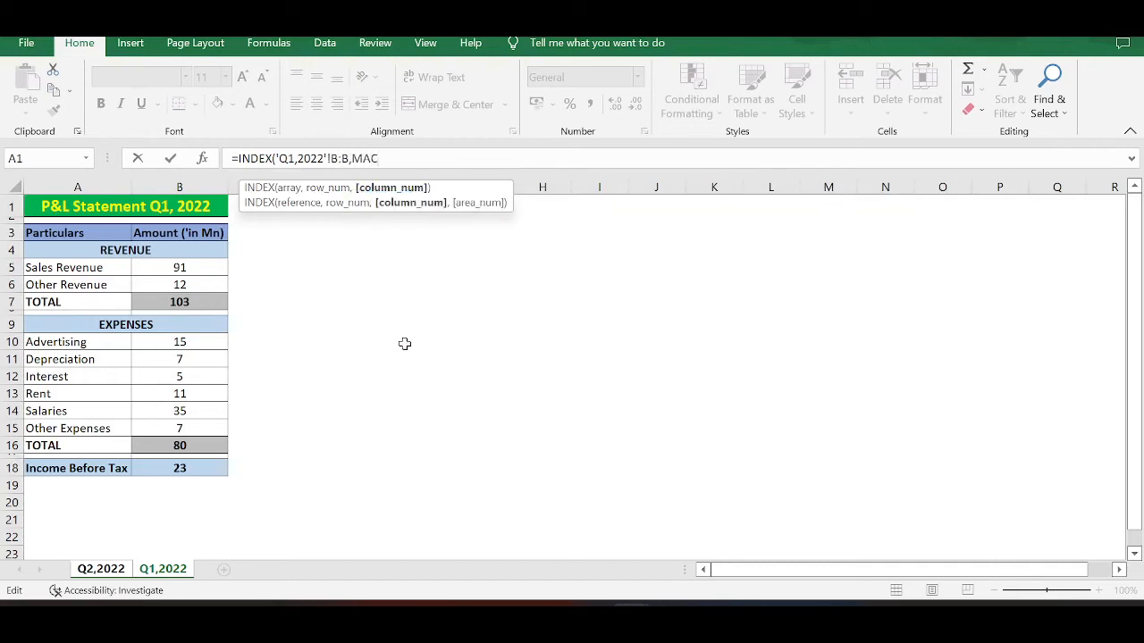
key(BackSpace)
text(TCH()
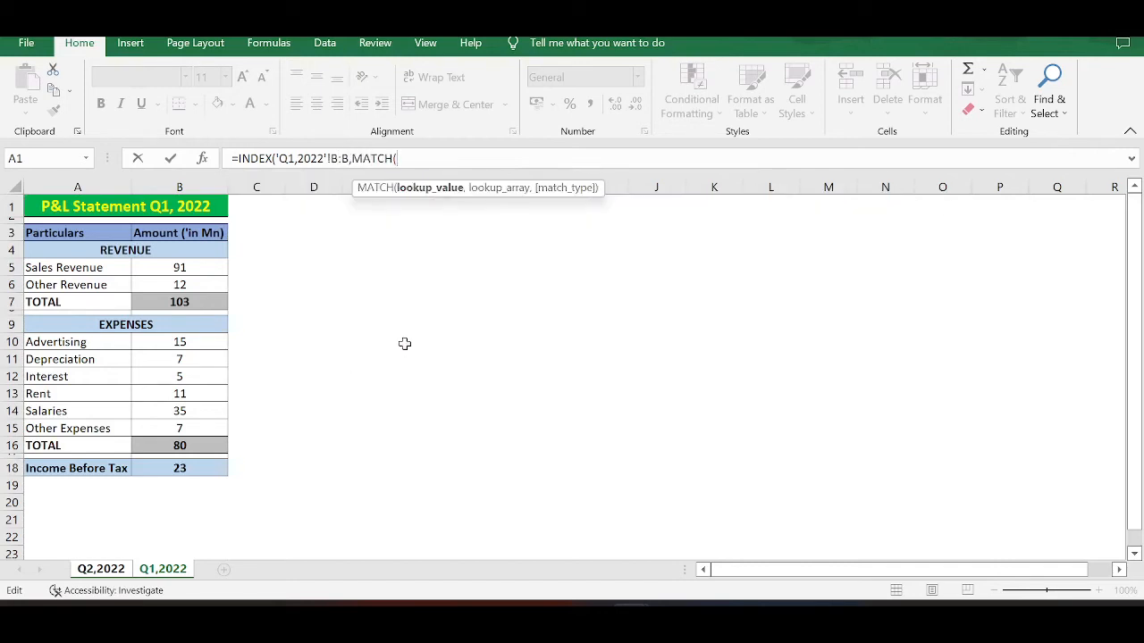
click(104, 570)
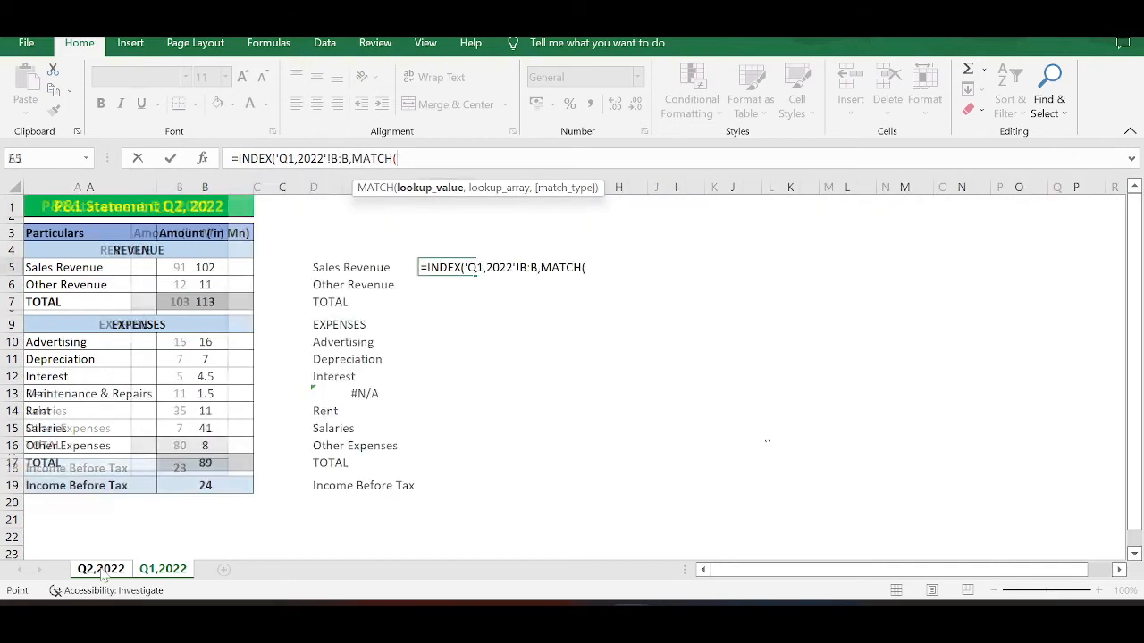
click(119, 268)
text(,)
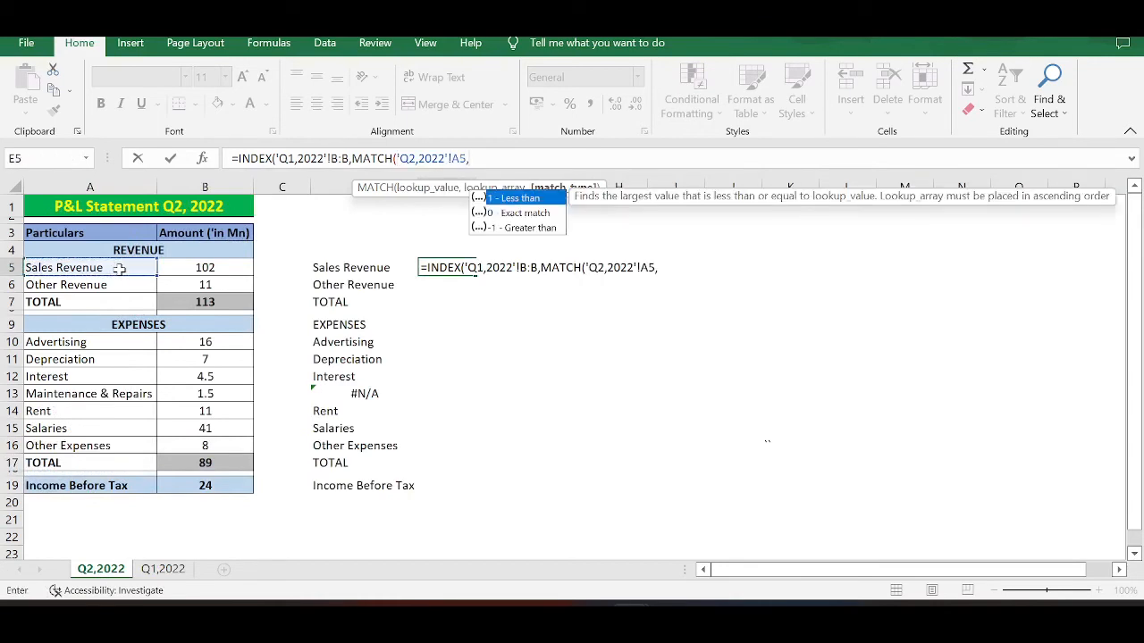
click(162, 569)
drag(76, 187, 178, 187)
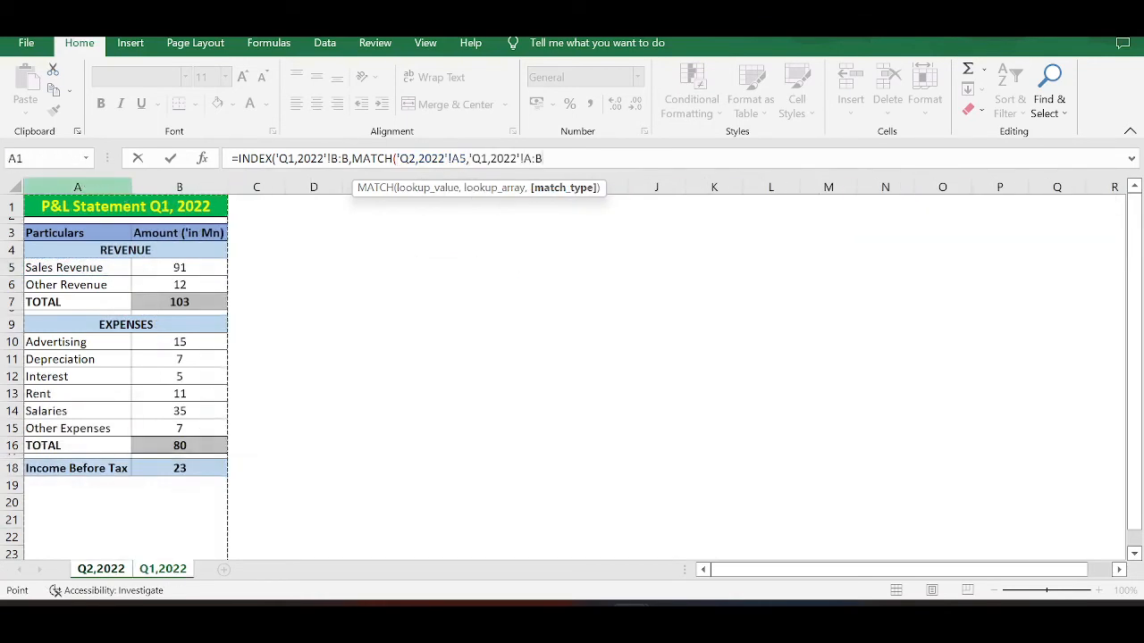
key(BackSpace)
text(A,0))
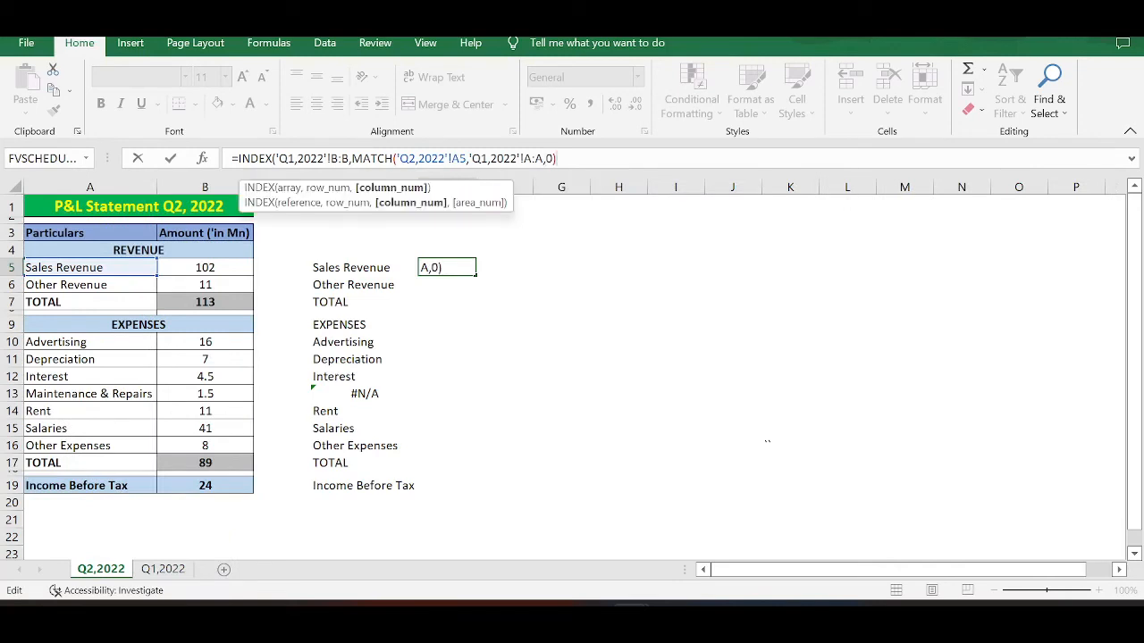
key(Return)
key(Return)
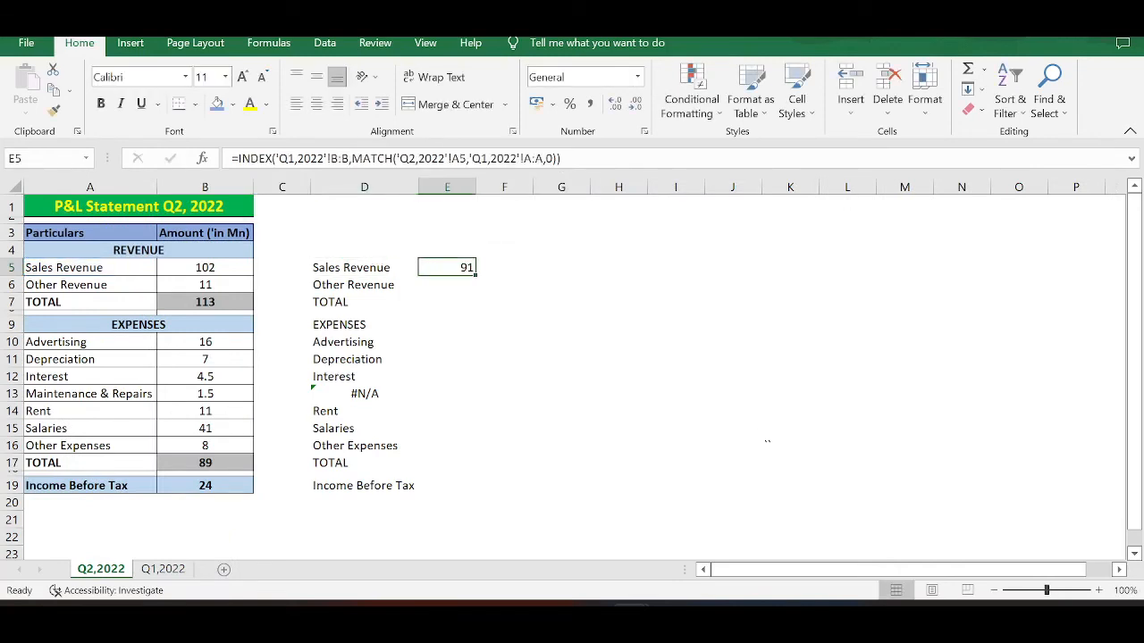
Step: Fill the INDEX-MATCH formula from E5 down to E19 and clear the error cells E8, E13 and E18
drag(447, 268, 447, 490)
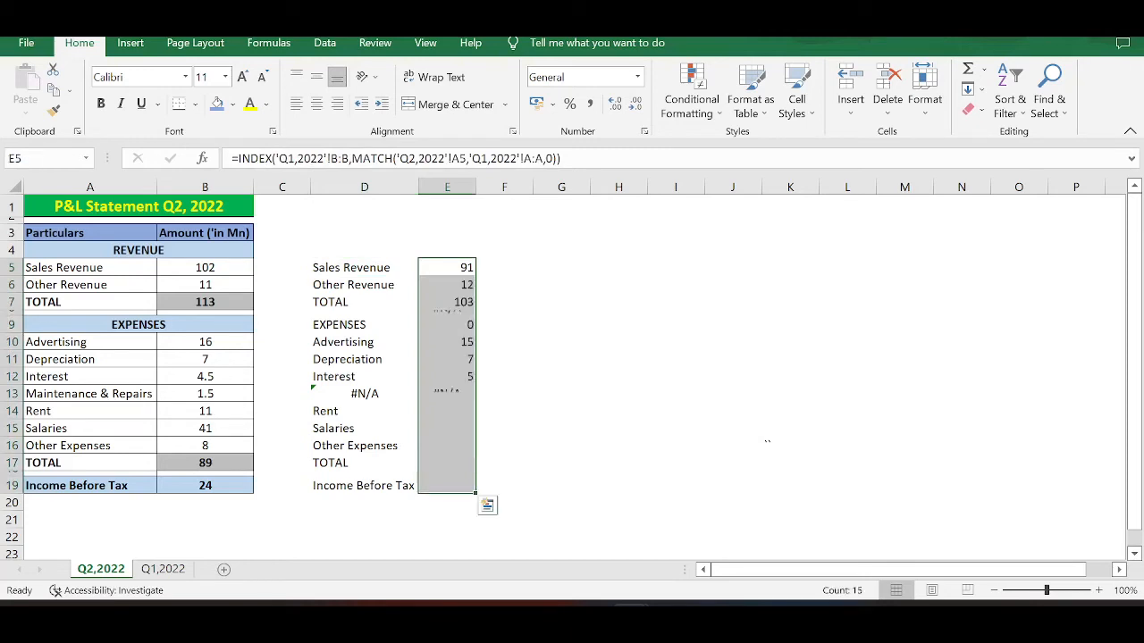
click(453, 314)
key(Delete)
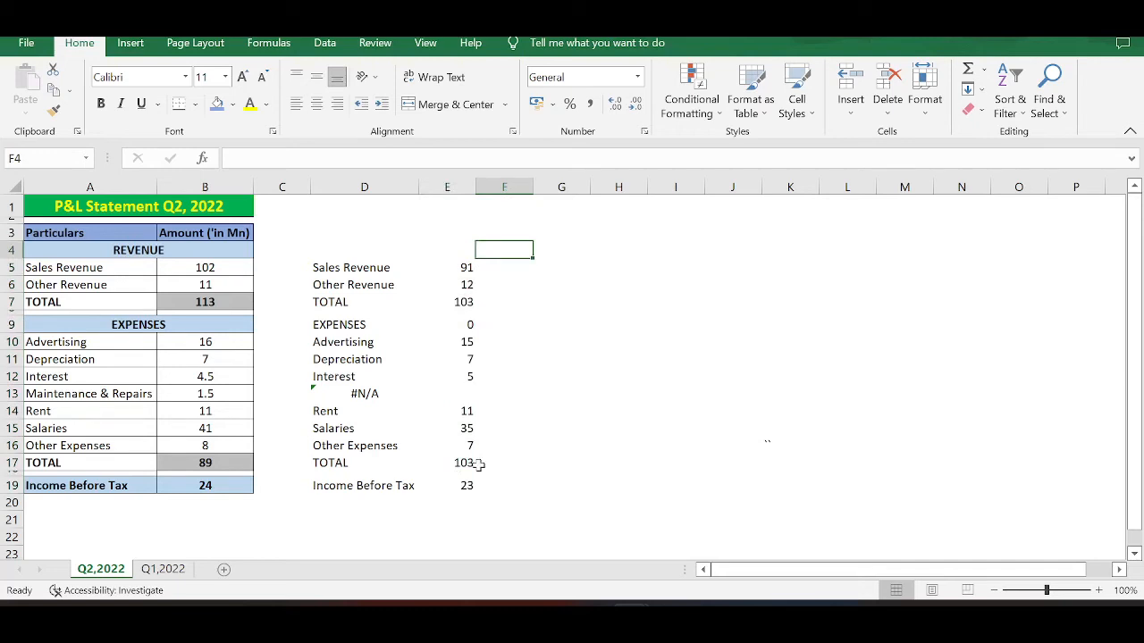
Step: Label the comparison columns in D4:F4 as Particulars, Amount and Amount Difference
key(Left)
key(Left)
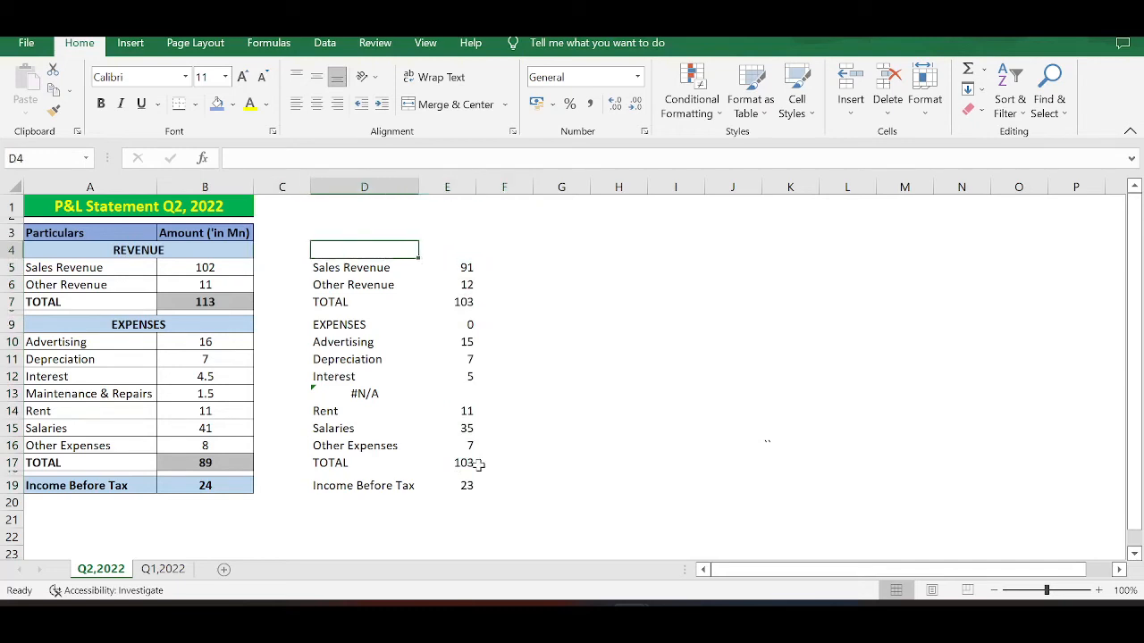
text(Particulars)
key(Tab)
text(Amount)
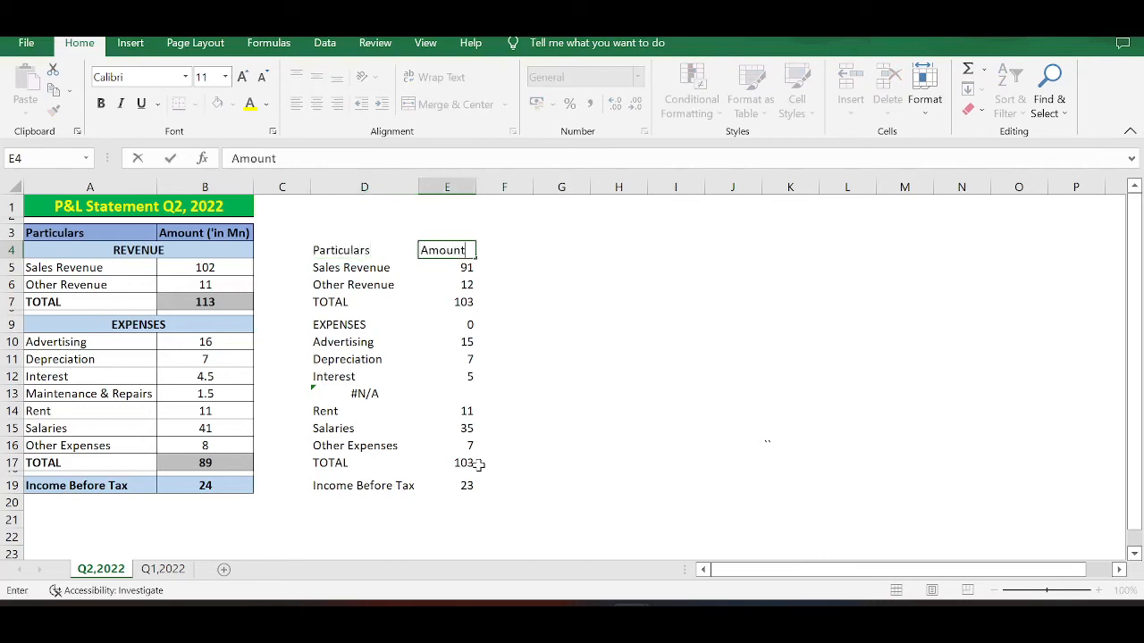
key(Tab)
text(Amount)
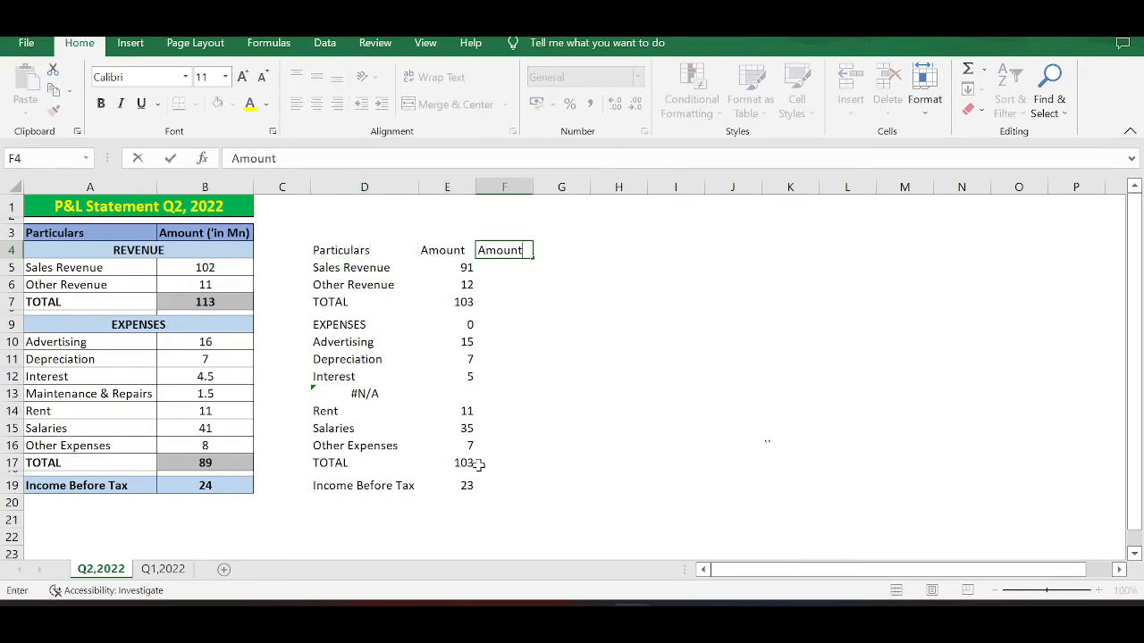
text( Difference)
key(Return)
Step: Calculate the amount difference in F5 with =B5-E5 and fill the formula down to F19
text(=B5-E5)
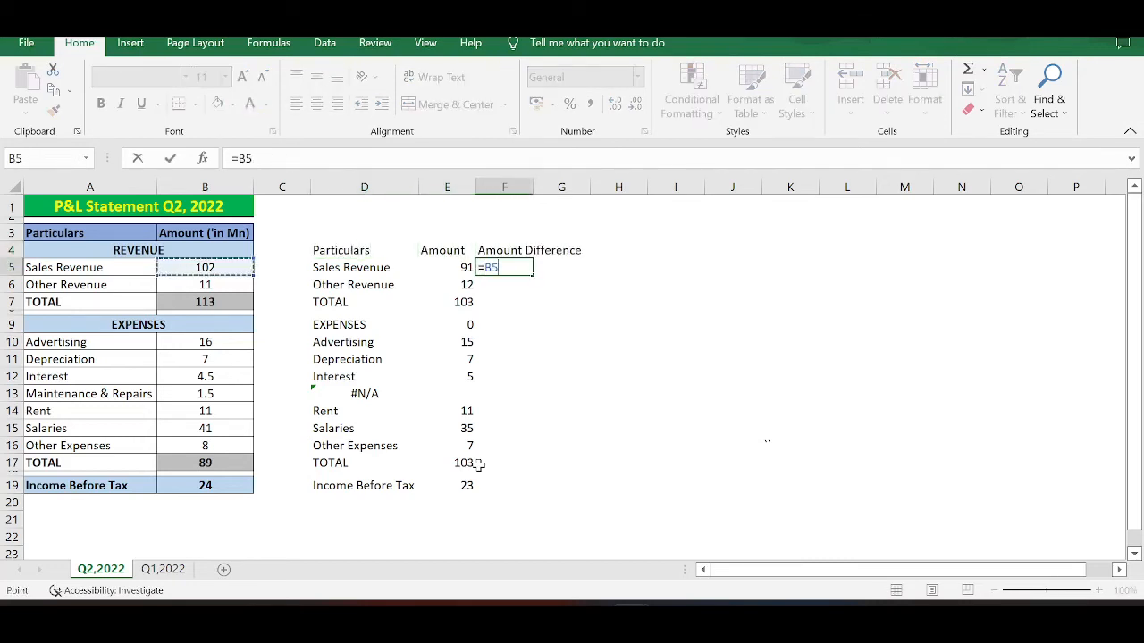
key(Return)
key(Up)
key(shift+Down)
key(shift+Down)
key(shift+Down)
key(shift+Down)
key(shift+Down)
key(shift+Down)
key(shift+Down)
key(shift+Down)
key(shift+Down)
key(shift+Down)
key(shift+Down)
key(shift+Down)
key(shift+Down)
key(shift+Down)
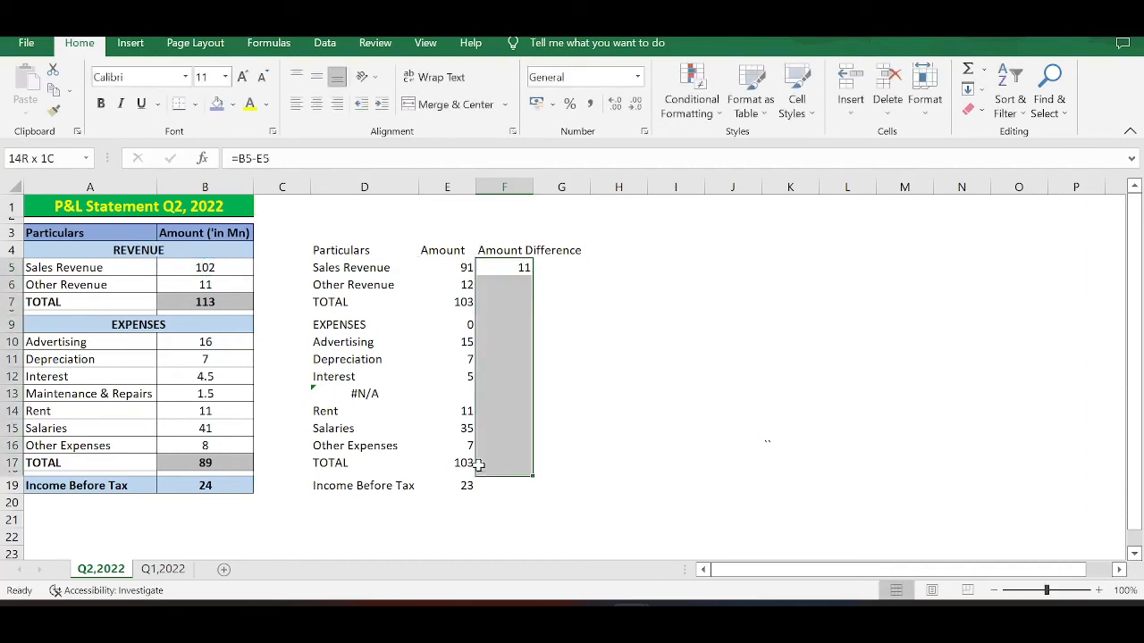
key(ctrl+d)
Step: Add the header % Difference in G4
key(Up)
key(Right)
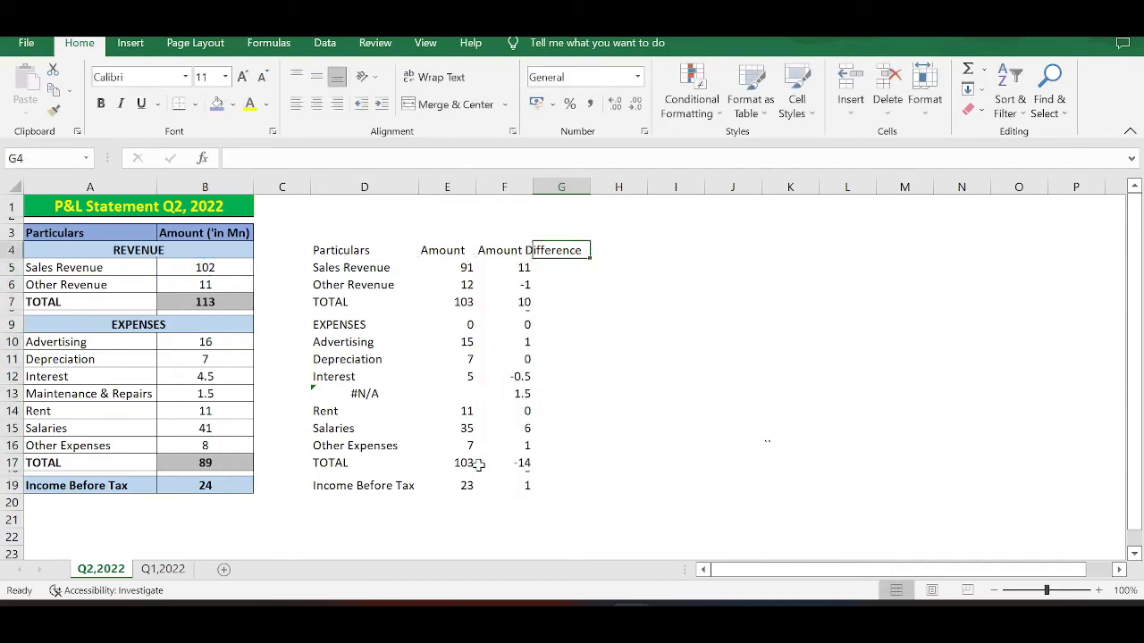
text(% Difference)
key(Return)
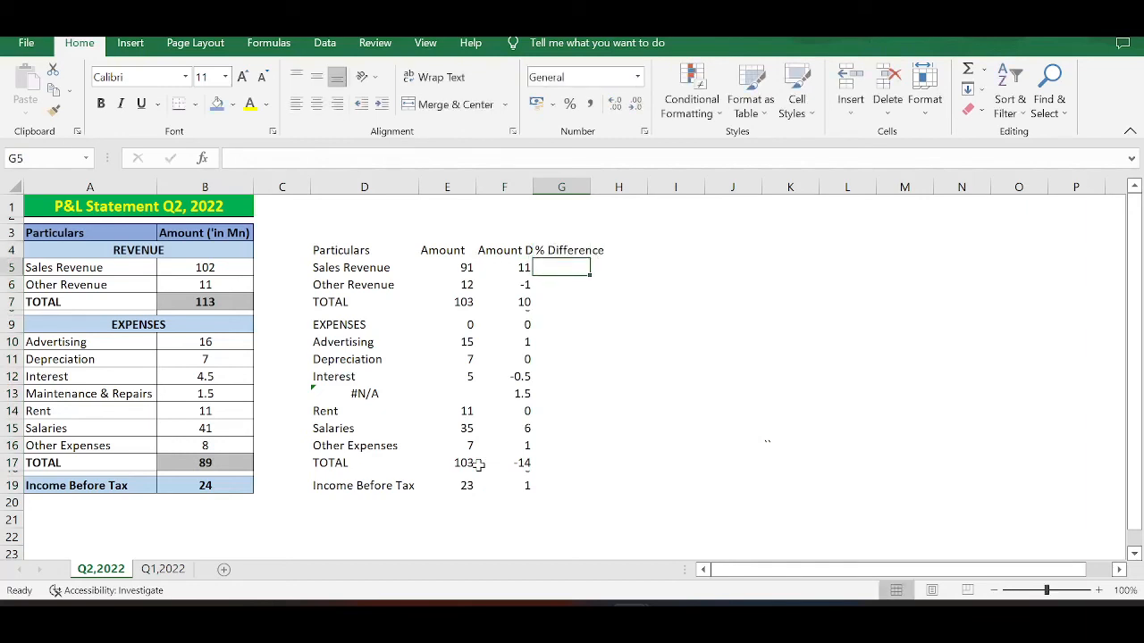
Step: Calculate the Sales Revenue percentage difference in G5 with the formula =F5/E5
text(=)
key(Left)
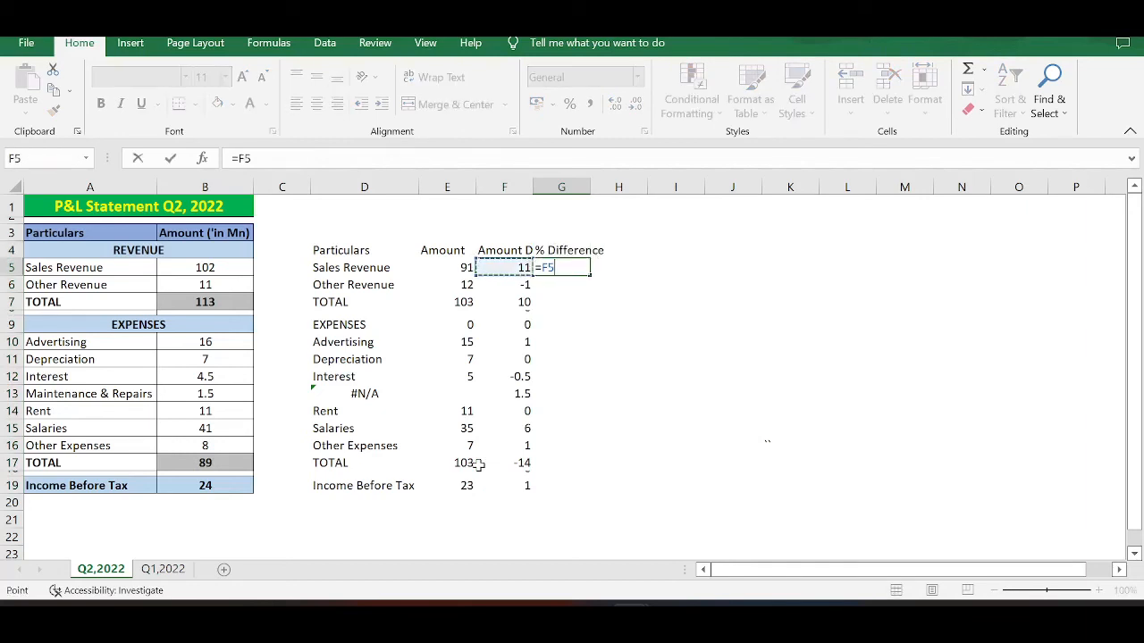
text(/)
key(Left)
key(Left)
key(Return)
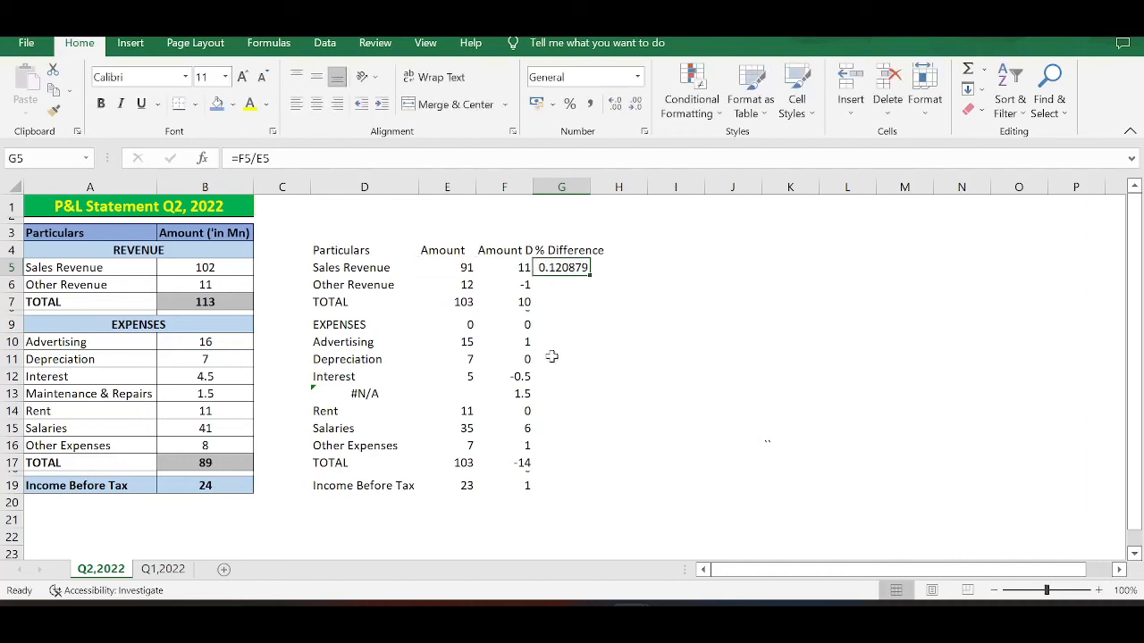
Step: Format G5 as a percentage without decimals and fill its formula down to G19
click(570, 103)
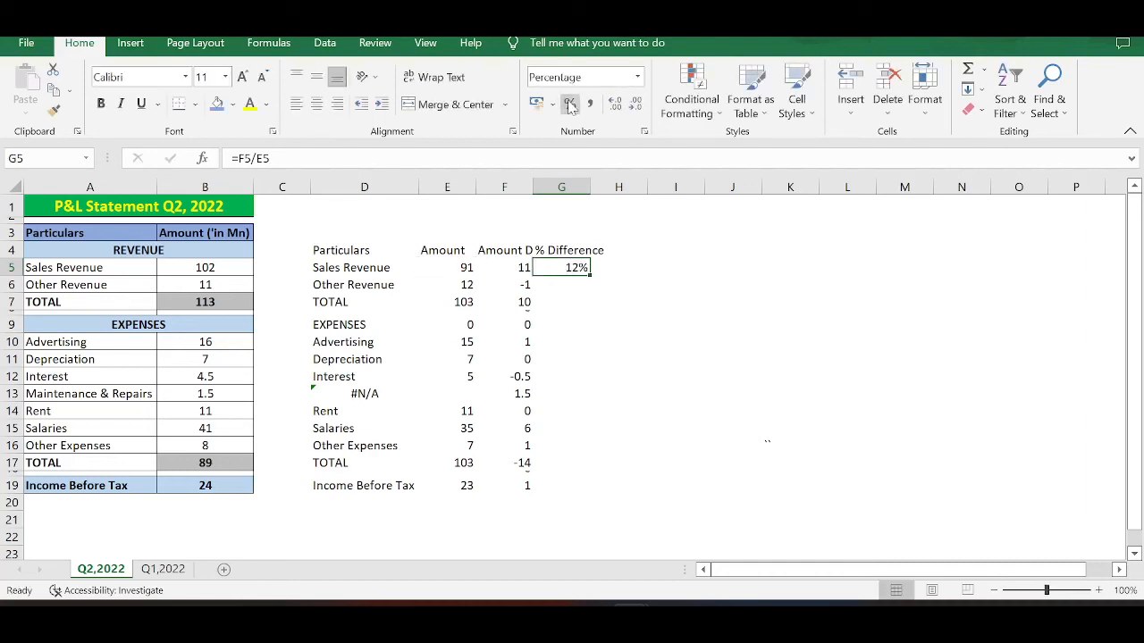
key(Left)
key(ctrl+Down)
key(Right)
key(ctrl+shift+Up)
key(ctrl+d)
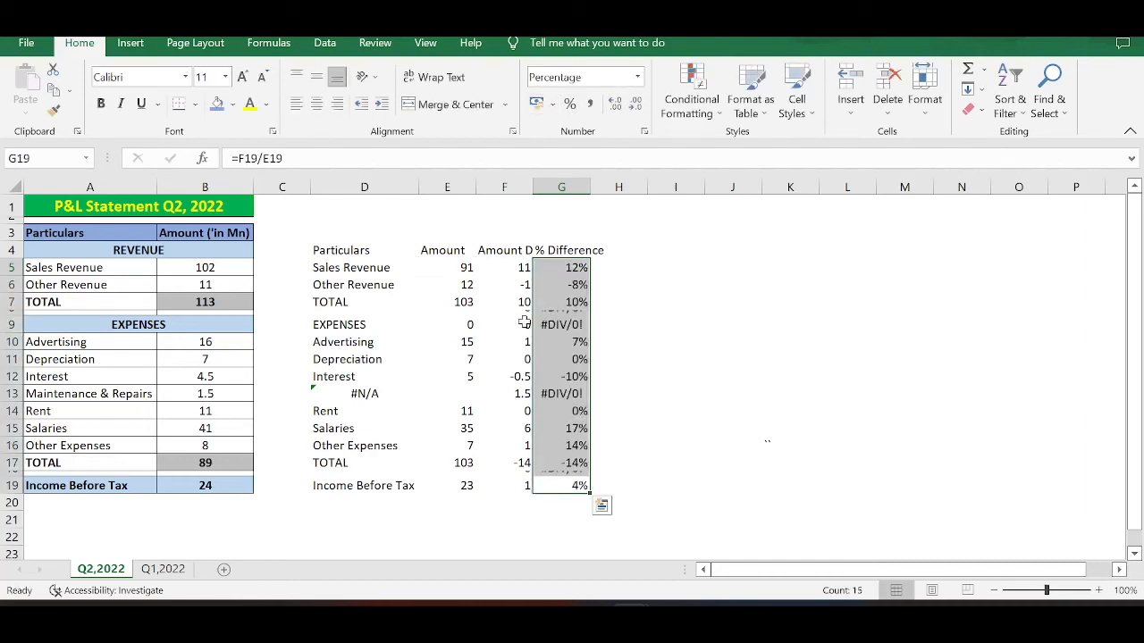
click(504, 206)
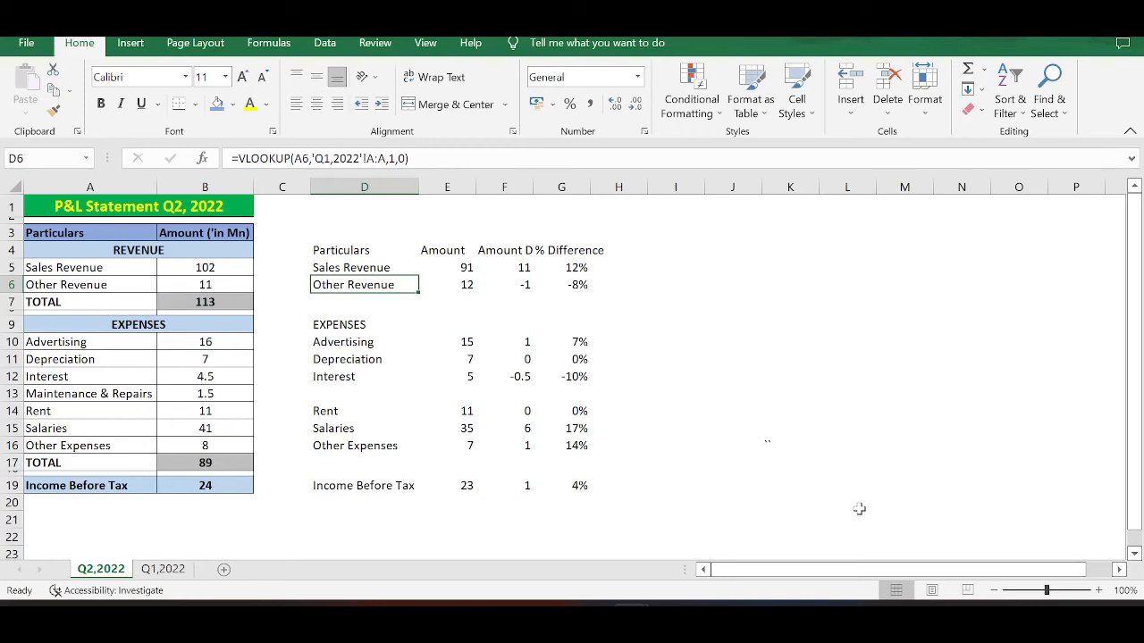
Step: Review the percentage differences in column G row by row, from Sales Revenue down to Income Before Tax
click(572, 269)
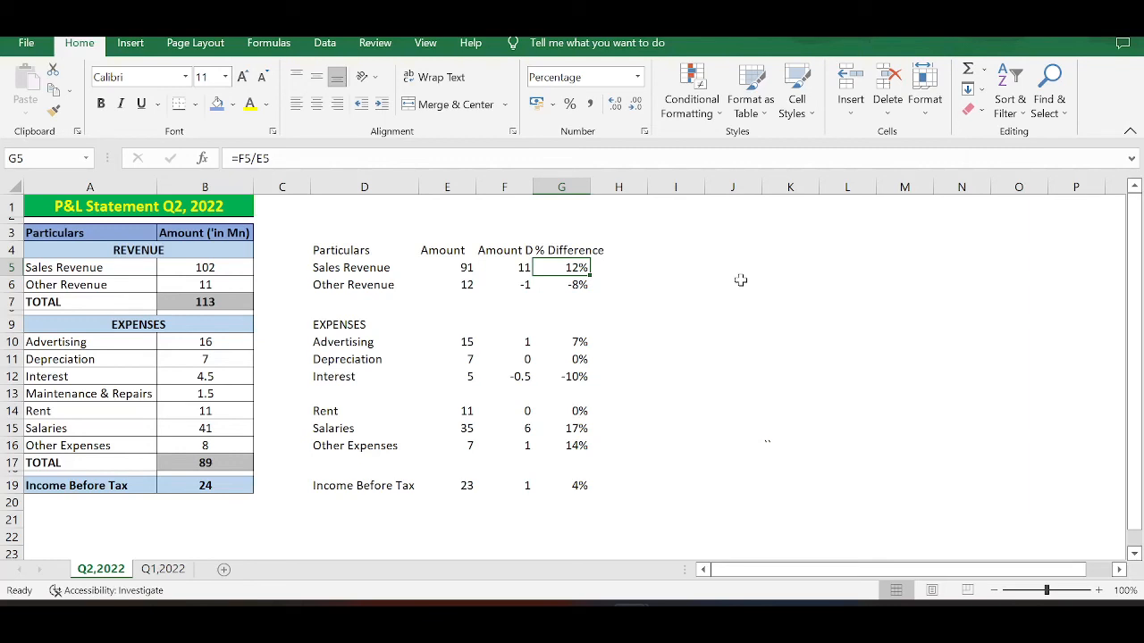
key(Down)
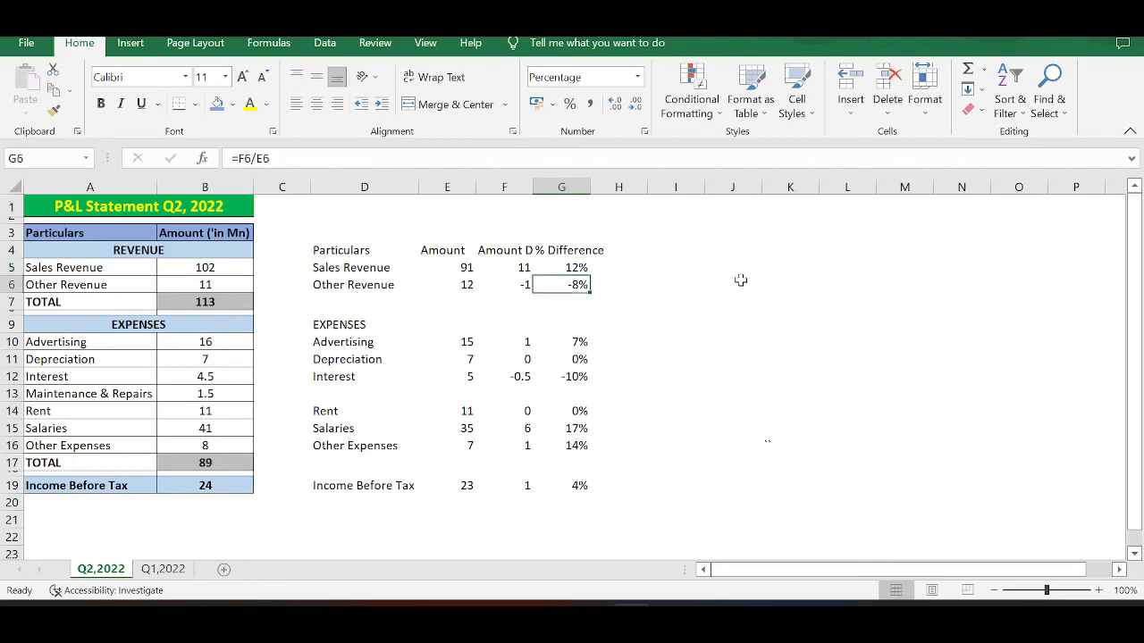
key(Down)
key(Down)
key(Down)
key(Down)
key(Down)
key(Down)
key(Down)
key(Down)
key(Down)
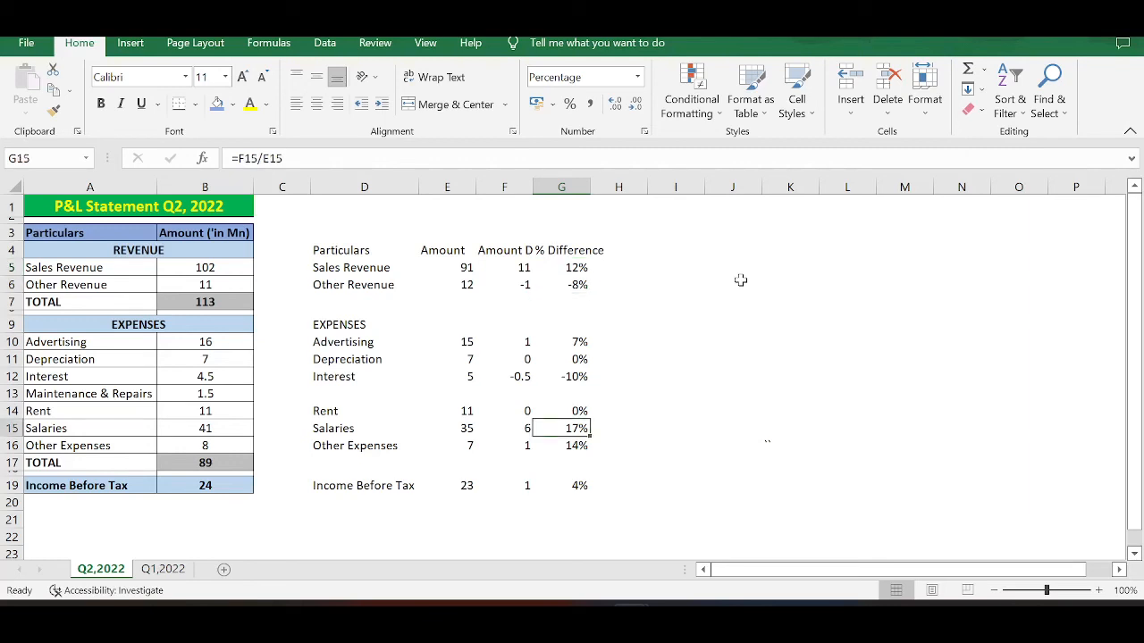
key(Down)
key(Down)
key(Down)
key(Down)
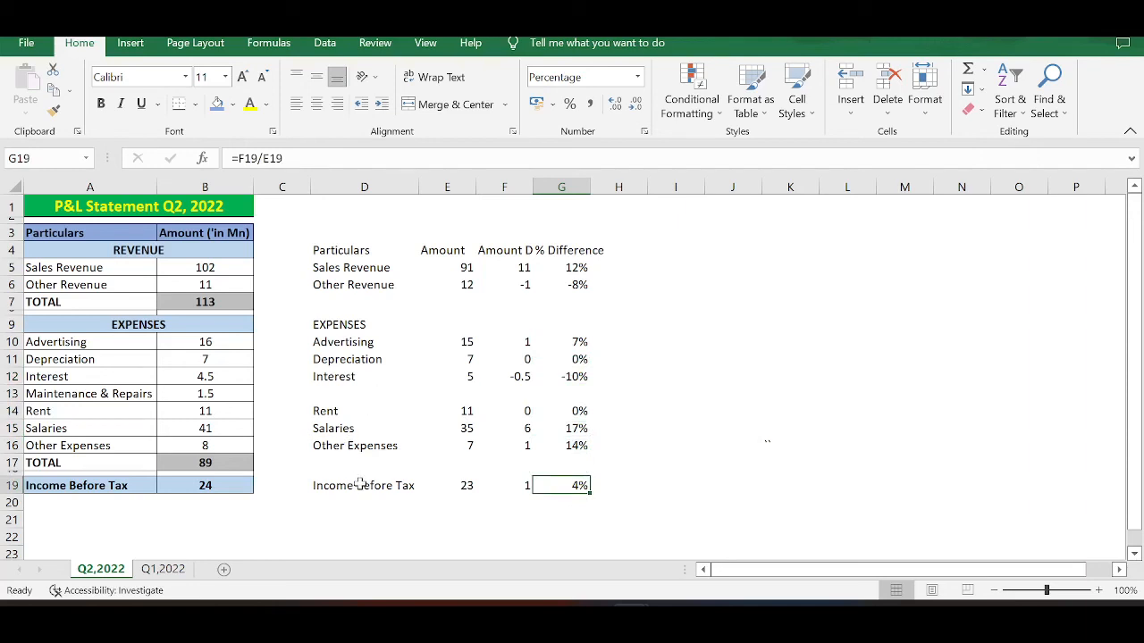